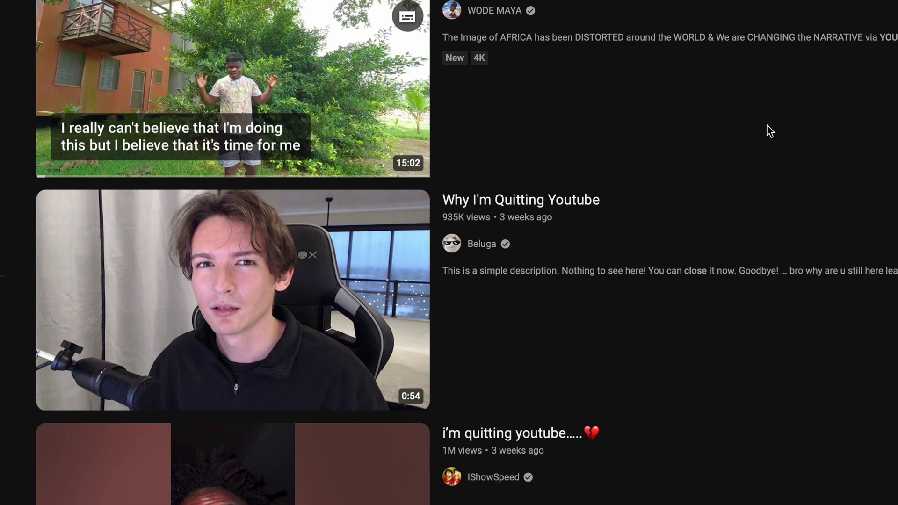
mouse_move(388, 333)
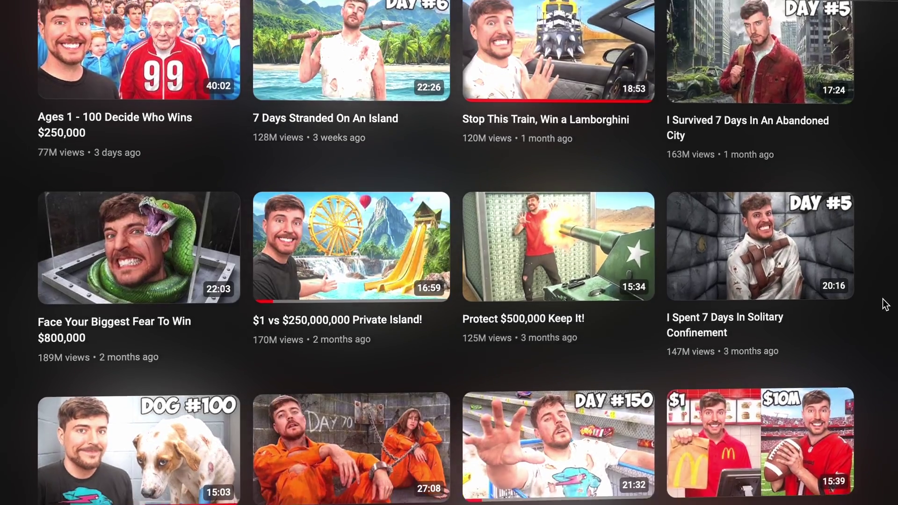
scroll(876, 301, "down", 4)
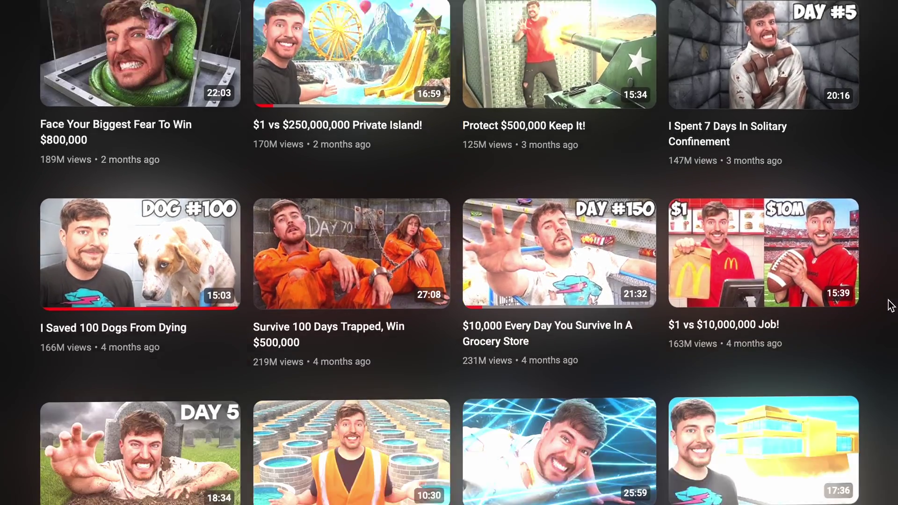
scroll(893, 306, "down", 5)
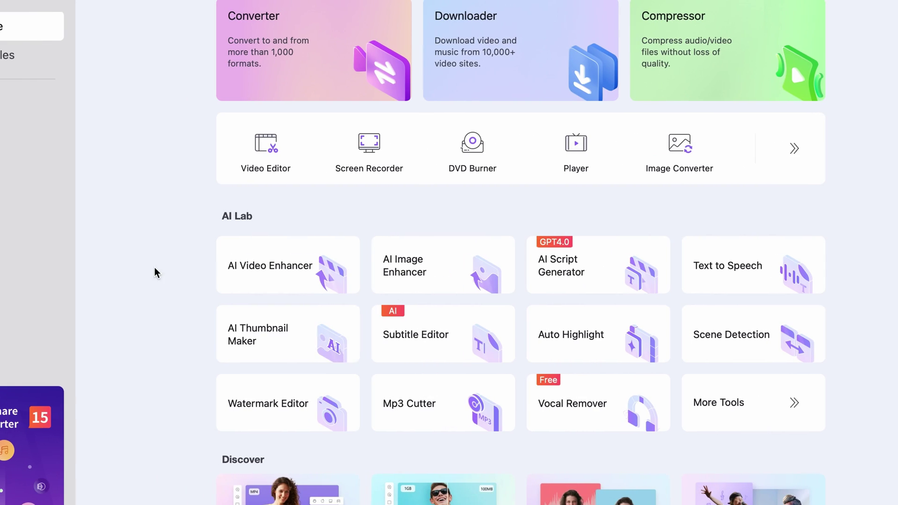
In the AI Thumbnail Maker, generate images of a city being built on the moon, with spaceships coming and going, earth in the background, and new colonies.
left_click(260, 326)
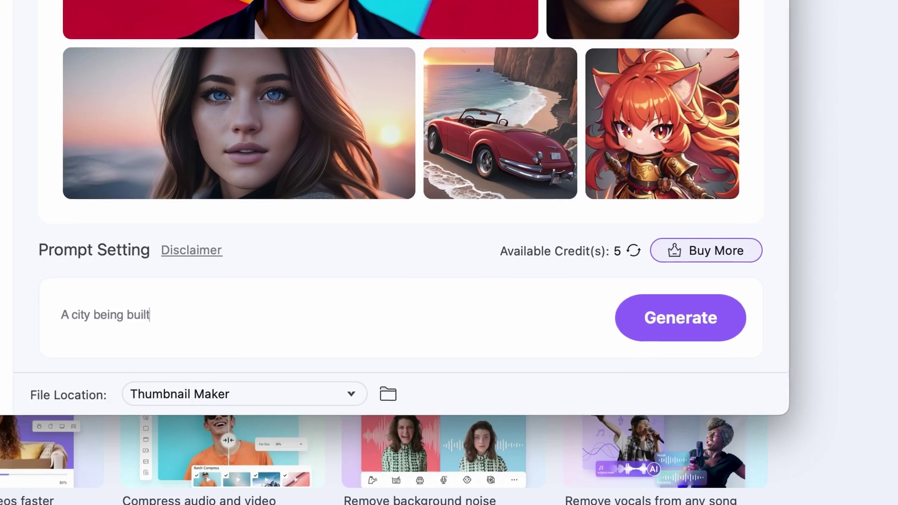
type("on the moon, spaceships are coming and going. In the background there ")
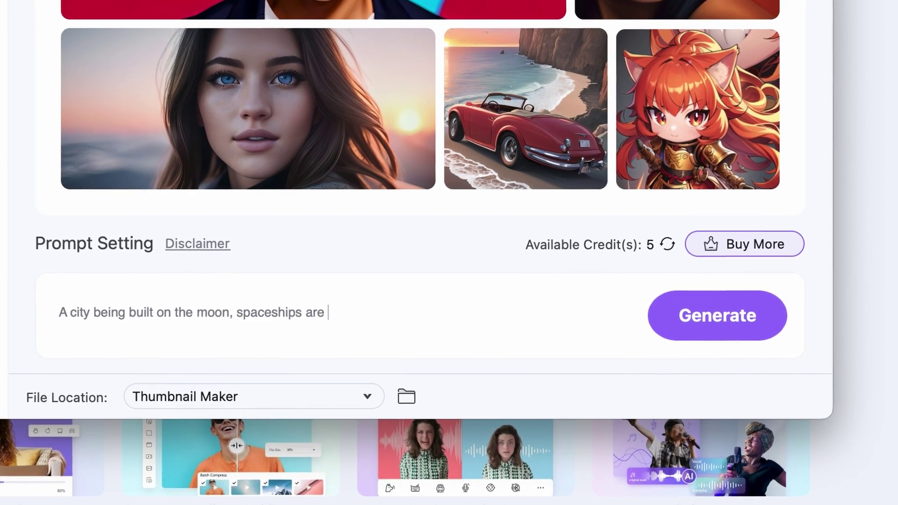
type("is earth. New colonies are building their")
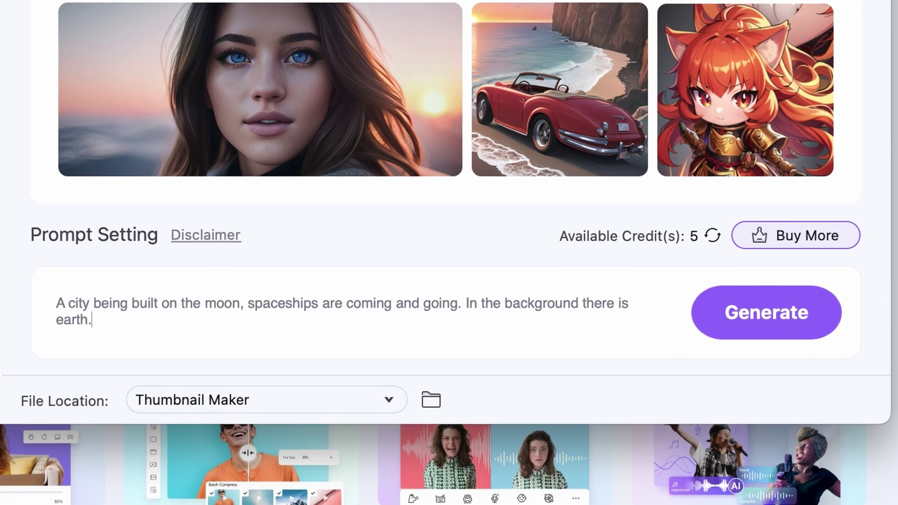
type(" lives on the moon.")
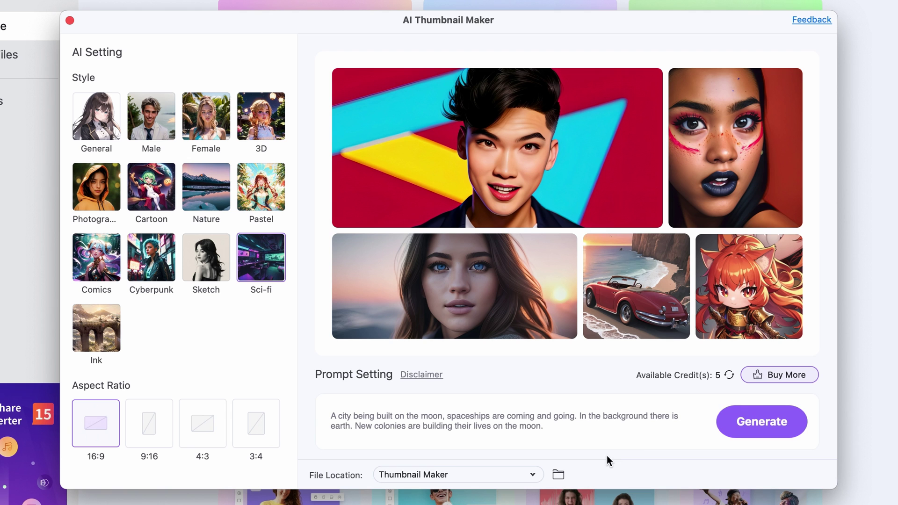
left_click(744, 426)
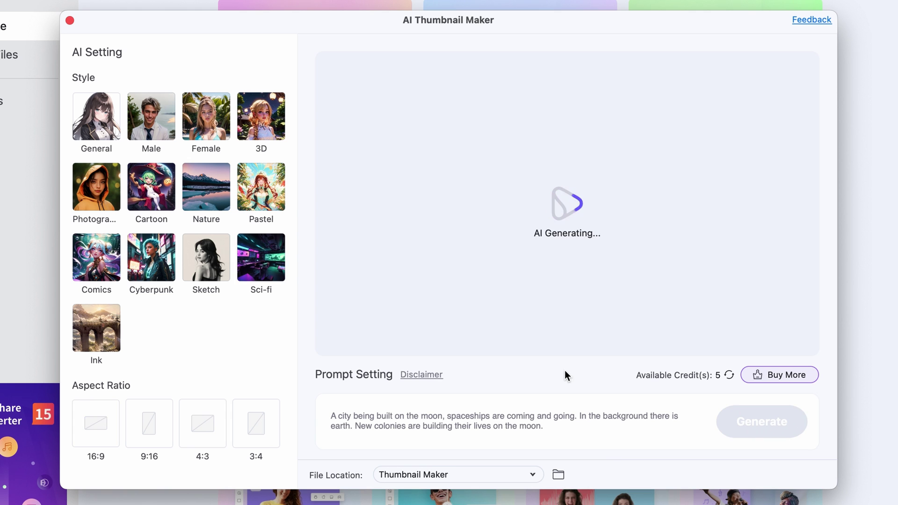
Remove the sentence "In the background there is earth." from the prompt and generate the images again.
left_click(627, 310)
left_click_drag(578, 416, 353, 428)
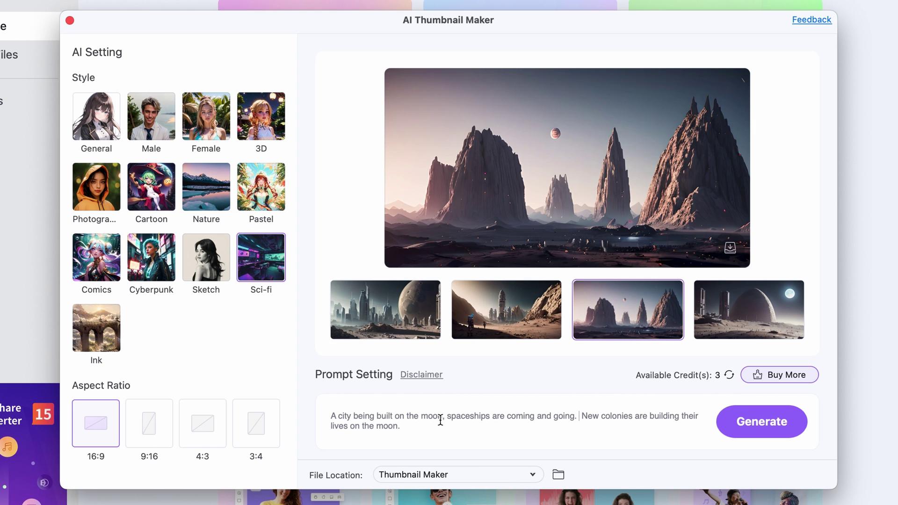
left_click(744, 430)
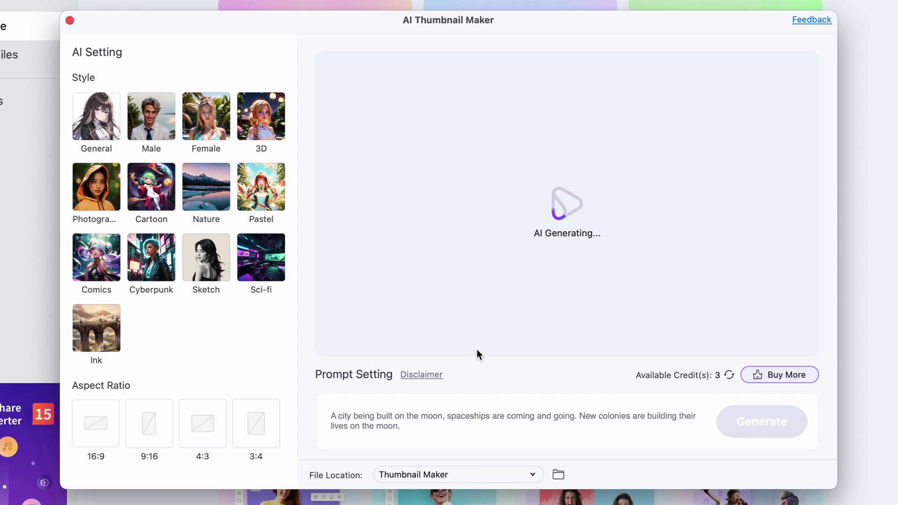
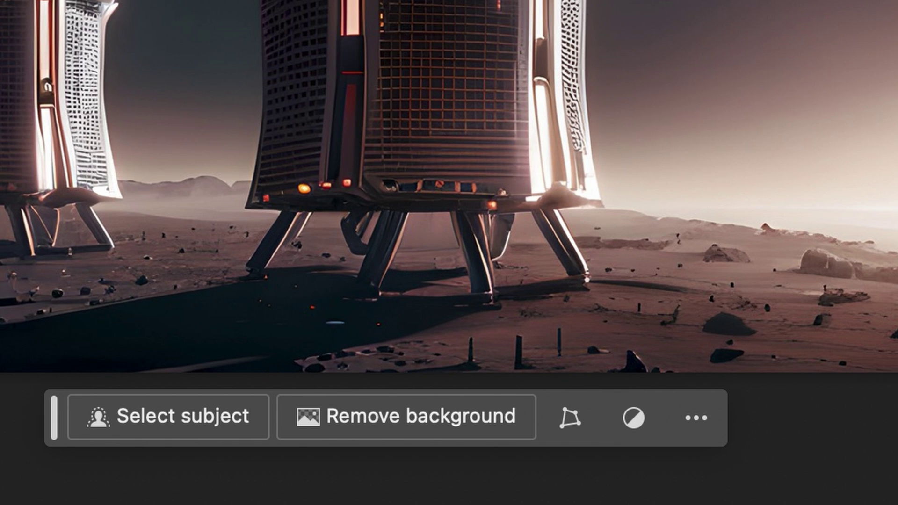
In Photoshop, add a text box over the sky of the Sci-fi image reading "SOON WE CAN MOVE TO THE MOON?".
left_click_drag(197, 187, 266, 205)
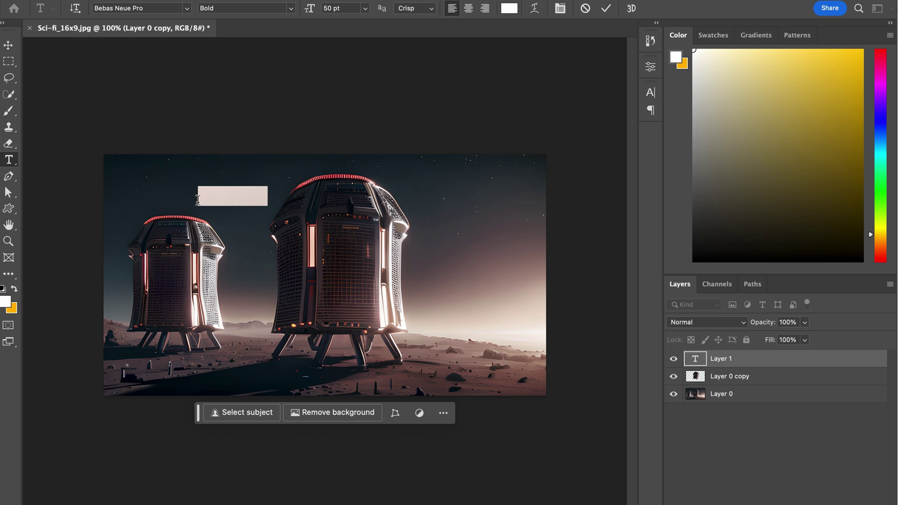
type("WE CAN MOVE TO THE")
type(" MOON?")
left_click(198, 196)
type("SOON WE CAN")
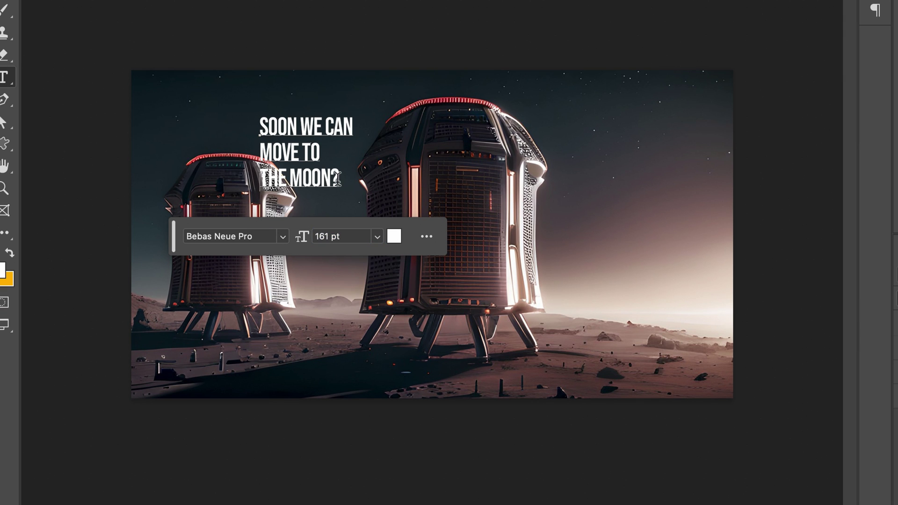
Enlarge the title text to about 125 pt and colour the words "SOON WE CAN MOVE TO" yellow.
key("super+a")
left_click_drag(302, 236, 151, 140)
key("super+BackSpace")
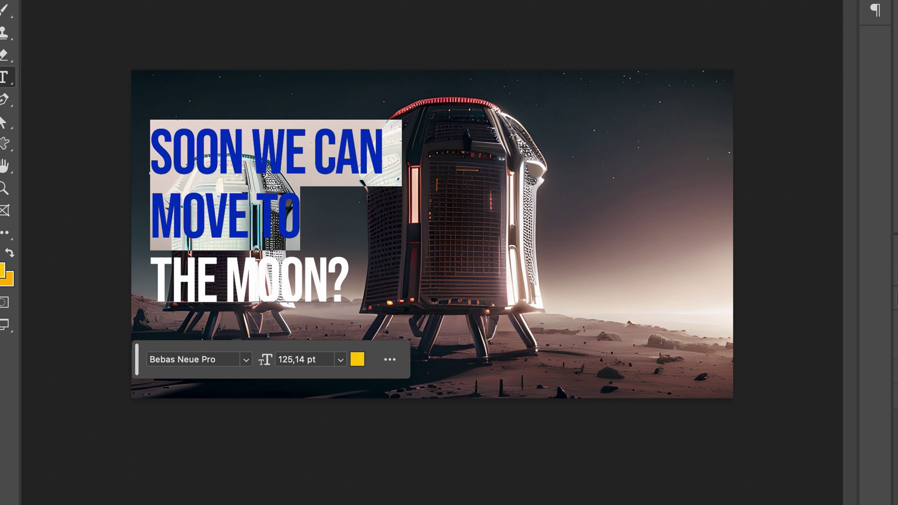
Make the line "THE MOON?" larger and set the leading of the whole title to 140 pt.
left_click_drag(348, 281, 151, 281)
left_click_drag(265, 359, 282, 364)
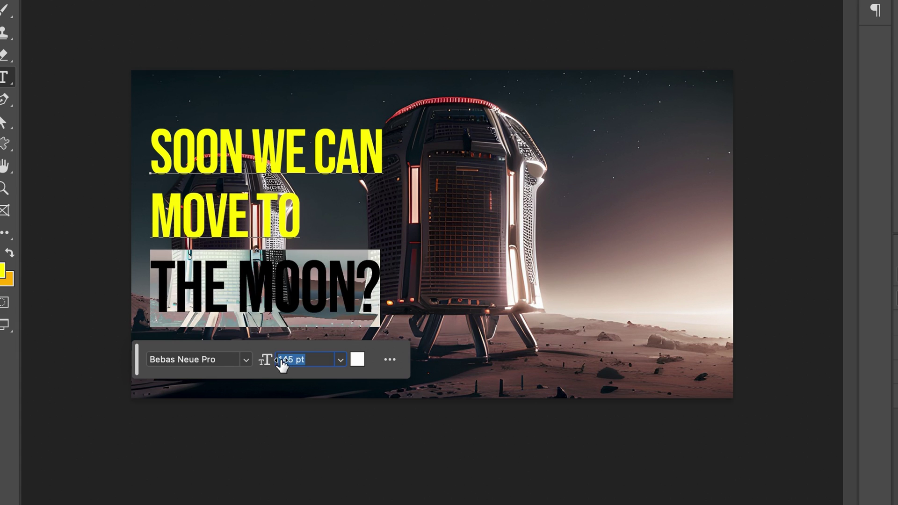
left_click_drag(379, 307, 151, 136)
key("super+t")
left_click_drag(729, 94, 736, 98)
type("140")
key("Return")
left_click(779, 46)
left_click(779, 47)
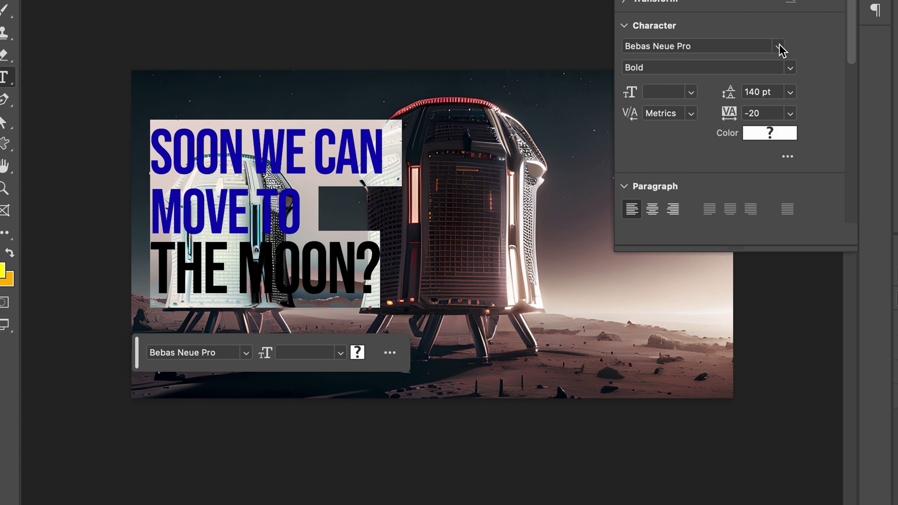
Commit the title text and distort it with a Perspective transform so its lines taper toward the right end.
key("super+Return")
key("super+t")
left_click(171, 1)
mouse_move(215, 215)
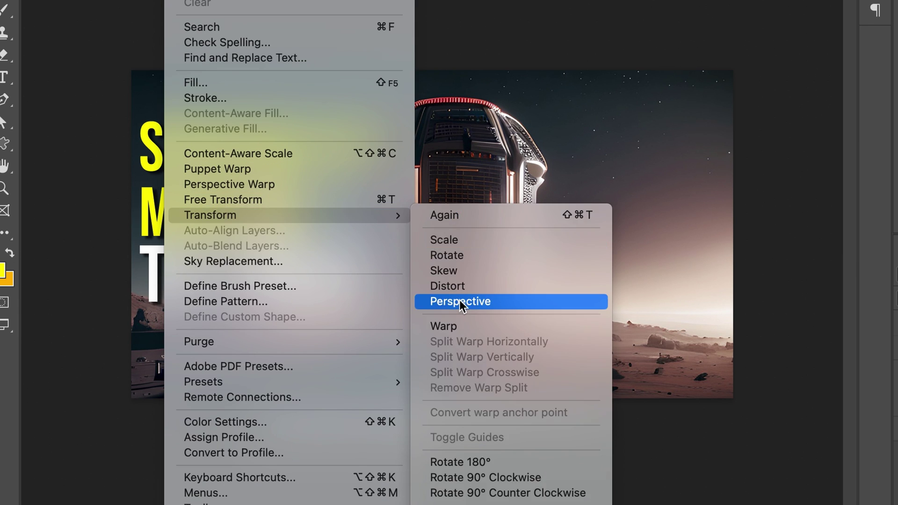
left_click(461, 301)
left_click_drag(392, 121, 383, 127)
left_click_drag(393, 302, 393, 291)
left_click_drag(152, 121, 152, 111)
left_click_drag(141, 305, 141, 310)
mouse_move(388, 132)
left_mouse_down()
mouse_move(388, 116)
mouse_move(380, 138)
mouse_move(376, 130)
left_mouse_up()
left_click_drag(391, 290, 403, 287)
Move the transformed title slightly down and to the left, and rotate it slightly counterclockwise.
left_click_drag(328, 281, 316, 292)
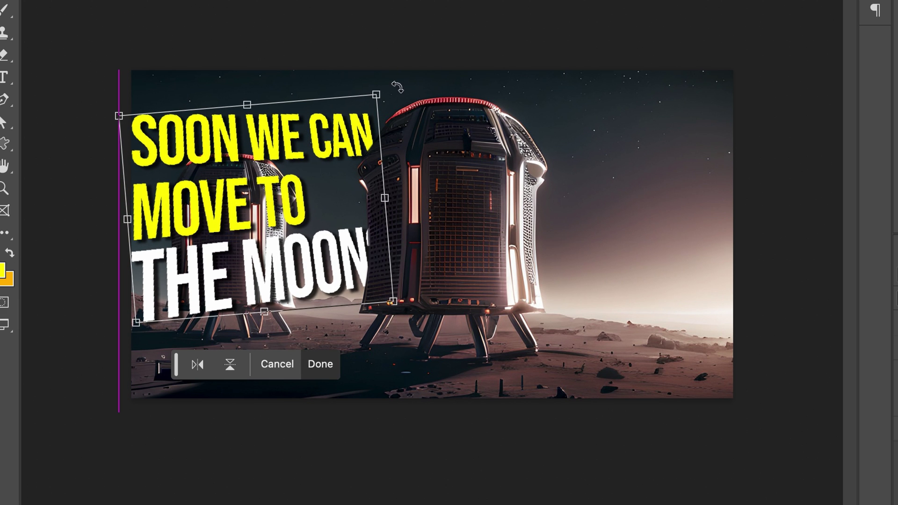
left_click_drag(397, 87, 390, 86)
key("Return")
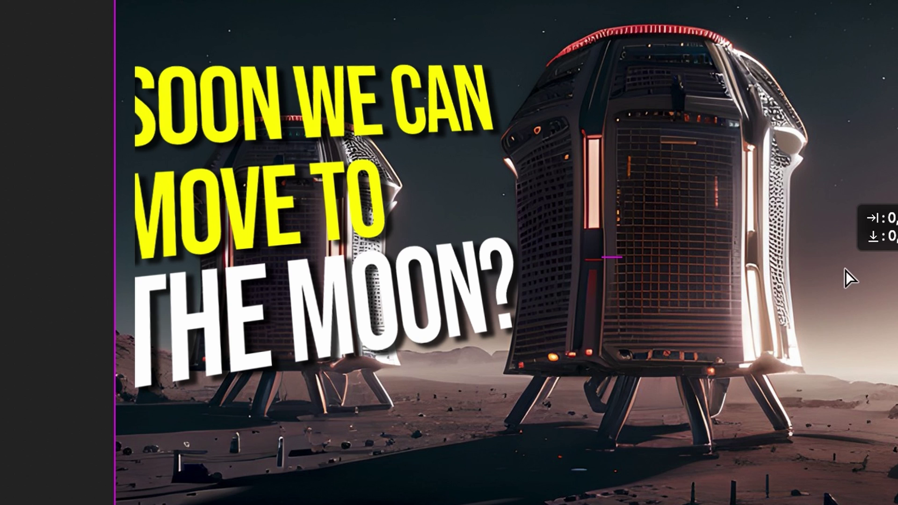
Shift the moon scene and the cut-out large tower to the right, away from the title text.
left_click_drag(578, 250, 598, 254)
left_click_drag(876, 268, 883, 268)
left_click(783, 357)
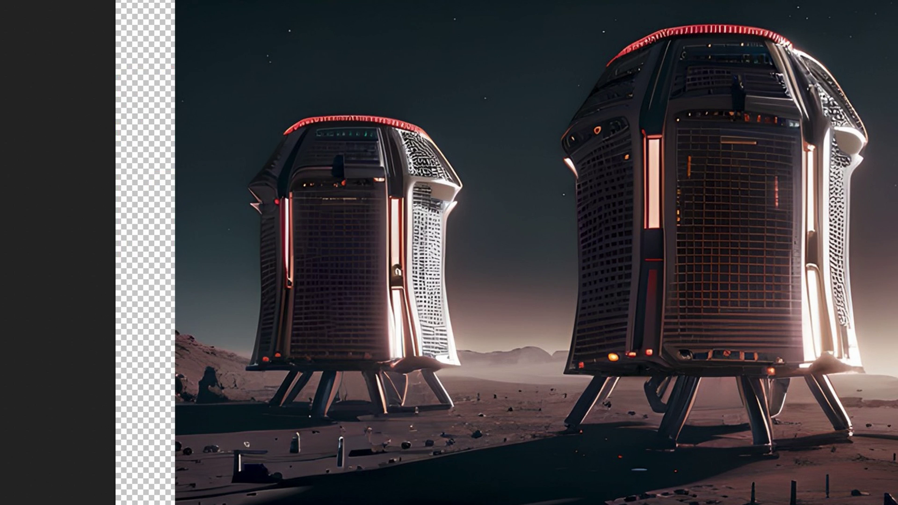
left_click(784, 406)
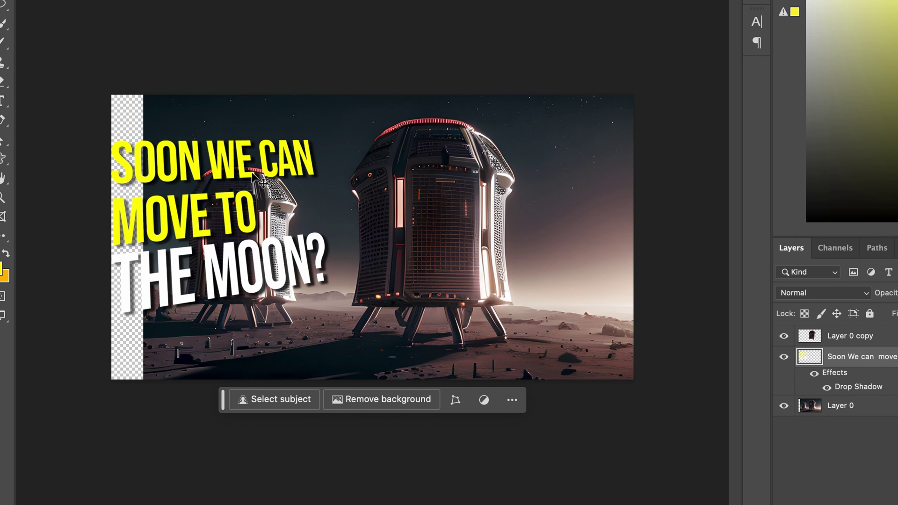
Move the title text up and to the right within the canvas and adjust its size with Free Transform.
left_click_drag(253, 176, 276, 161)
key("ctrl+t")
left_click_drag(136, 225, 124, 223)
left_click_drag(365, 330, 360, 322)
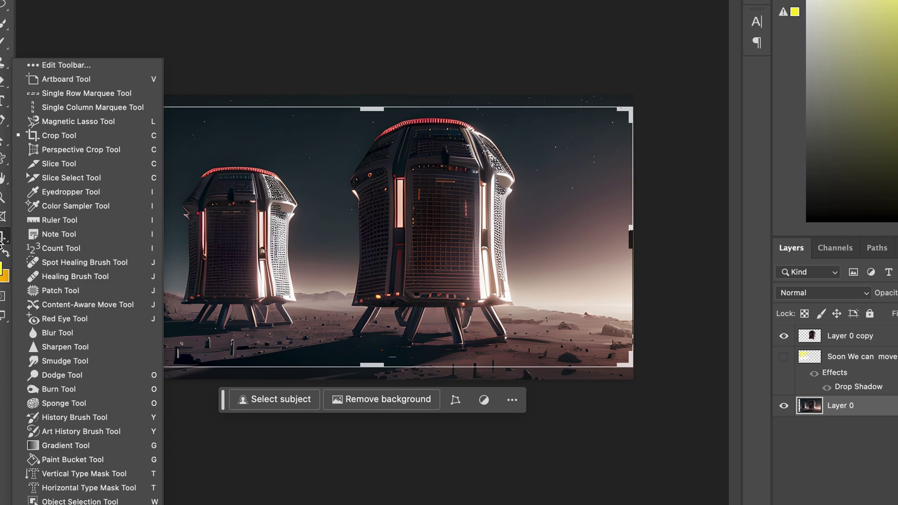
Blur the smaller background tower on Layer 0 and fill the empty strip at the canvas's left edge with the Clone Stamp tool.
left_click(70, 281)
left_click_drag(243, 201, 145, 379)
left_click(3, 62)
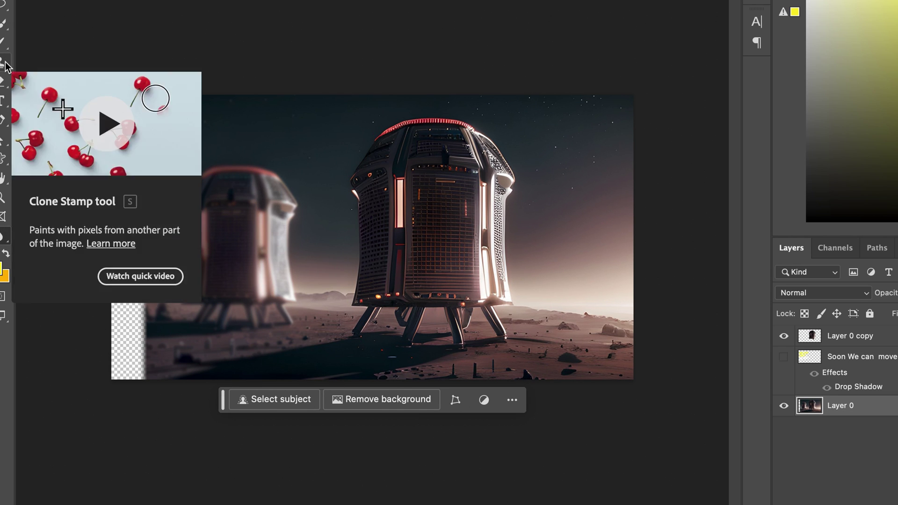
right_click(110, 128)
key("Return")
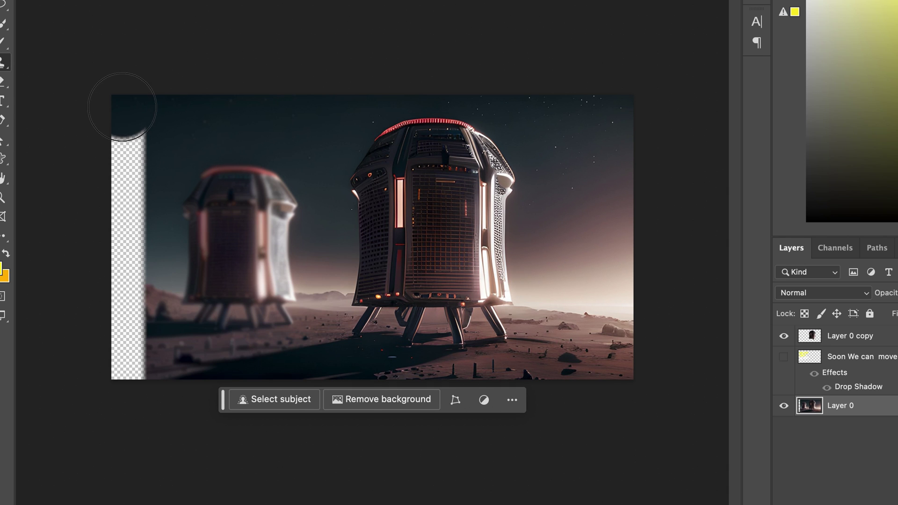
left_click_drag(125, 194, 145, 262)
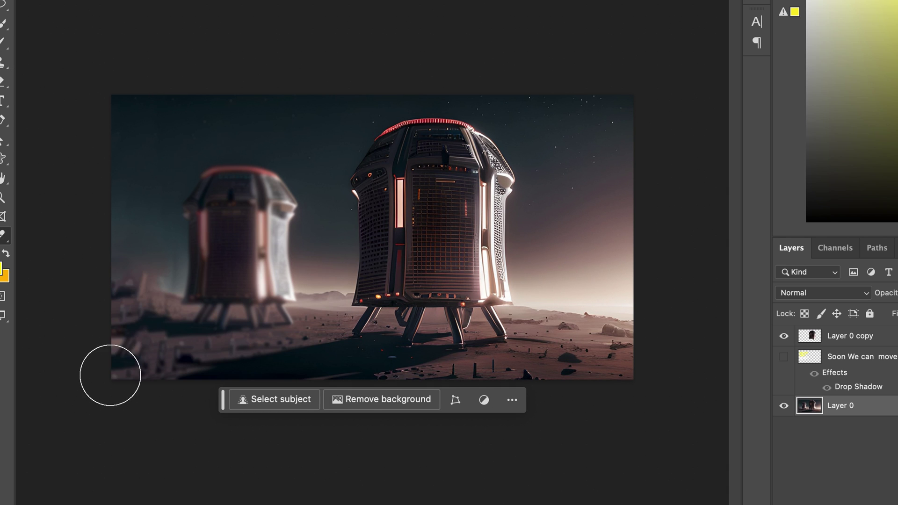
Lasso the filled area along the image's left edge and refine the selection's edge with Select and Mask.
key("l")
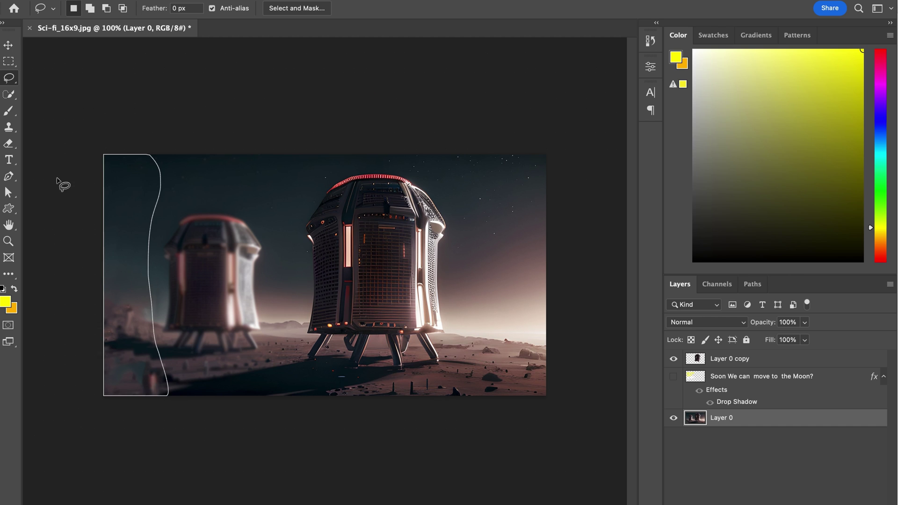
left_click_drag(58, 179, 57, 182)
left_click(297, 8)
left_click_drag(758, 283, 788, 292)
left_click(806, 473)
left_click(771, 473)
left_click(867, 502)
Apply a blur filter to the selected area, deselect it, and show the title text layer again.
left_click(313, 0)
mouse_move(376, 141)
left_click(529, 183)
key("Return")
key("super+d")
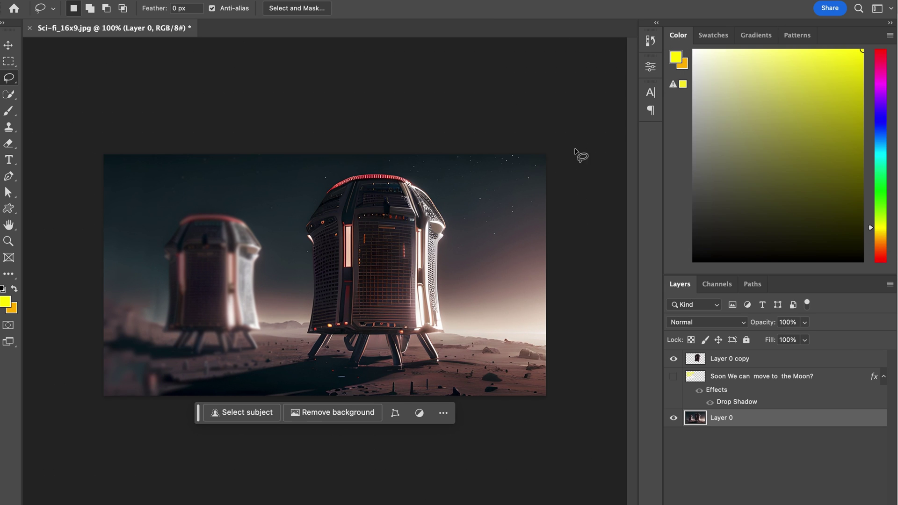
left_click(674, 377)
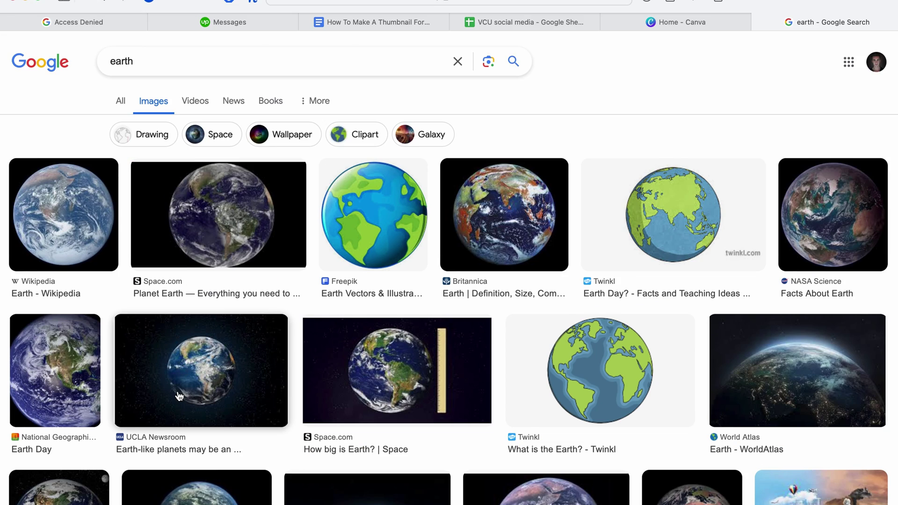
Switch to the Google image results for "earth" and copy the Wikipedia picture of the planet.
scroll(179, 396, "down", 3)
left_click(61, 70)
right_click(698, 228)
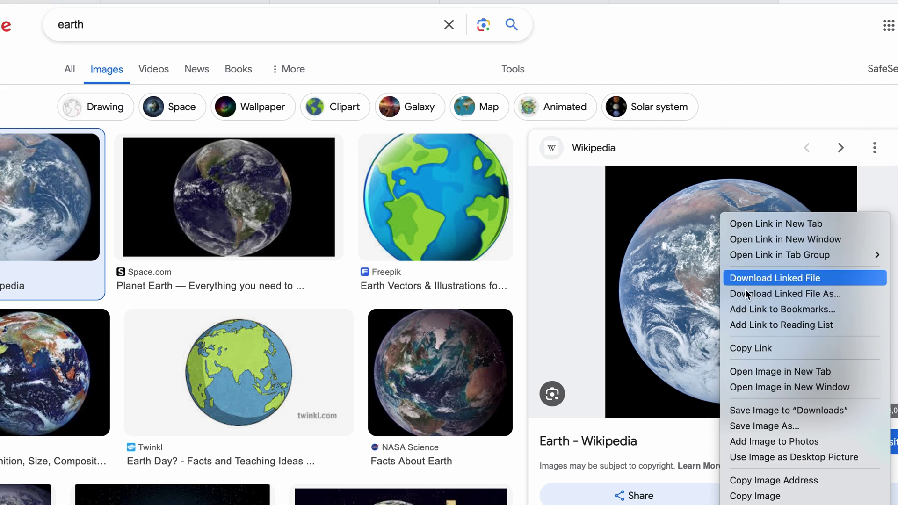
left_click(766, 496)
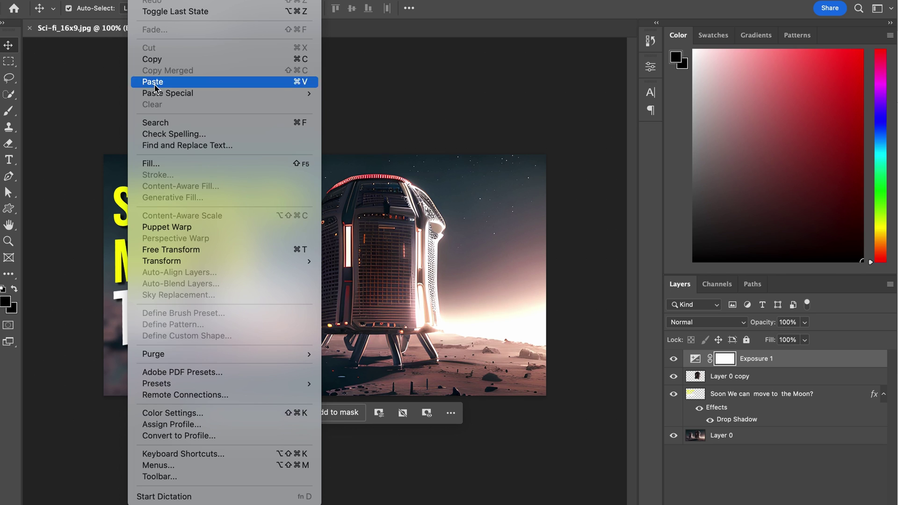
Paste the Earth picture into the Photoshop thumbnail, scale it down and place it in the sky's upper right corner.
left_click(152, 82)
scroll(420, 257, "down", 5)
key("super+t")
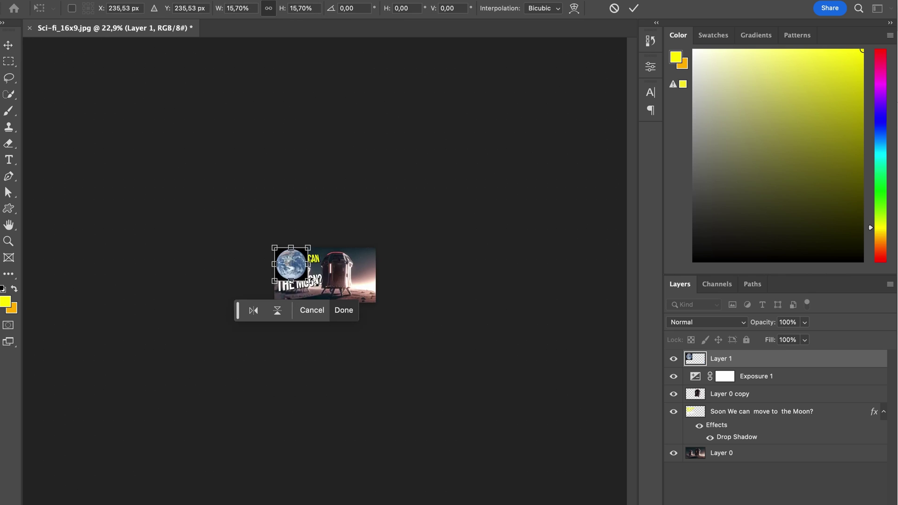
scroll(325, 275, "up", 5)
left_click_drag(247, 271, 458, 208)
key("Return")
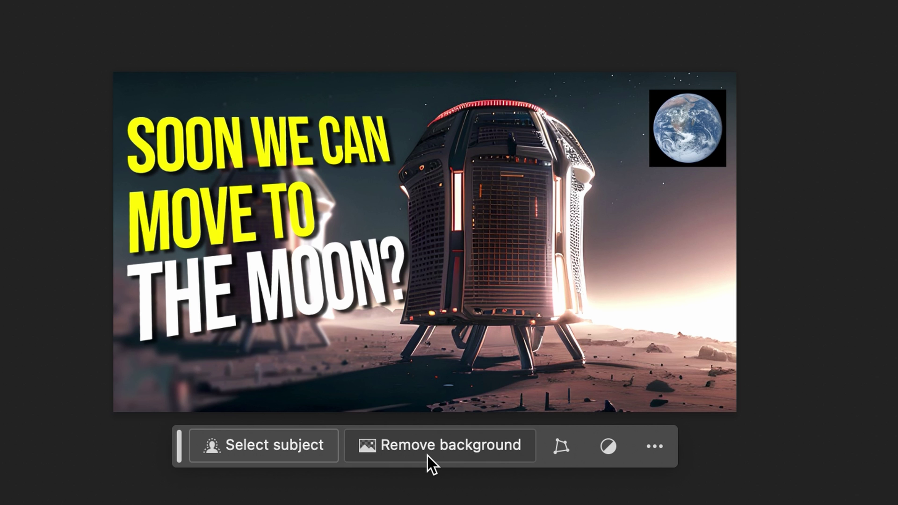
Remove the black background around the Earth picture and give its layer an inner glow and an outer glow.
left_click(426, 456)
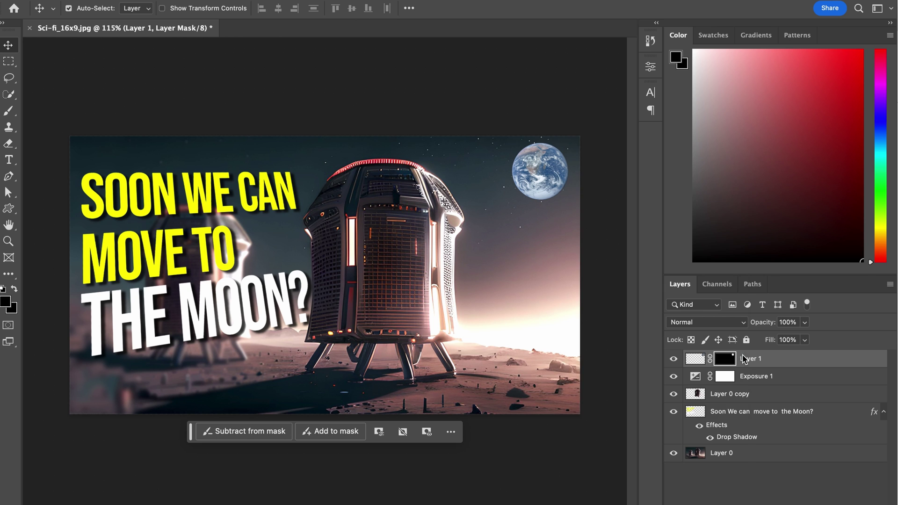
right_click(744, 360)
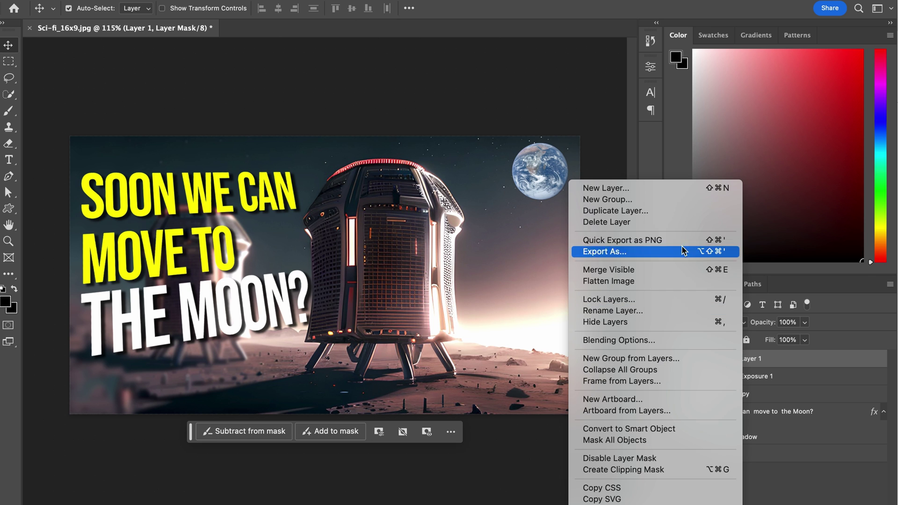
left_click(647, 341)
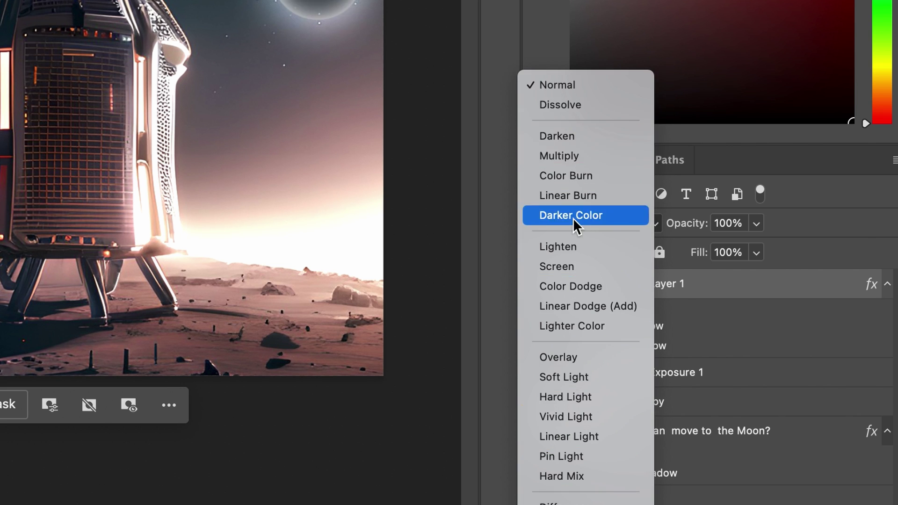
Set the Earth layer to Lighten blending at 70% opacity, then scale the planet down slightly and reposition it in the sky.
left_click(684, 336)
left_click_drag(568, 138, 566, 140)
left_click_drag(546, 174, 540, 175)
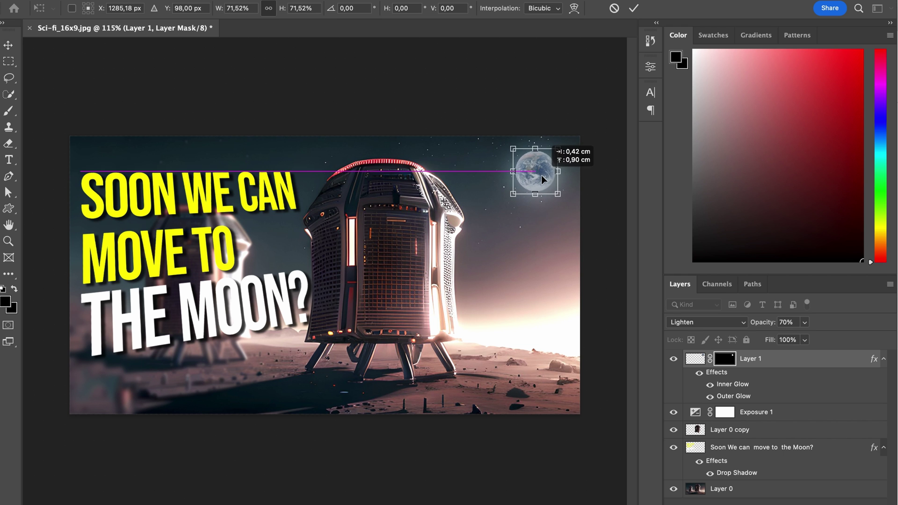
key("Return")
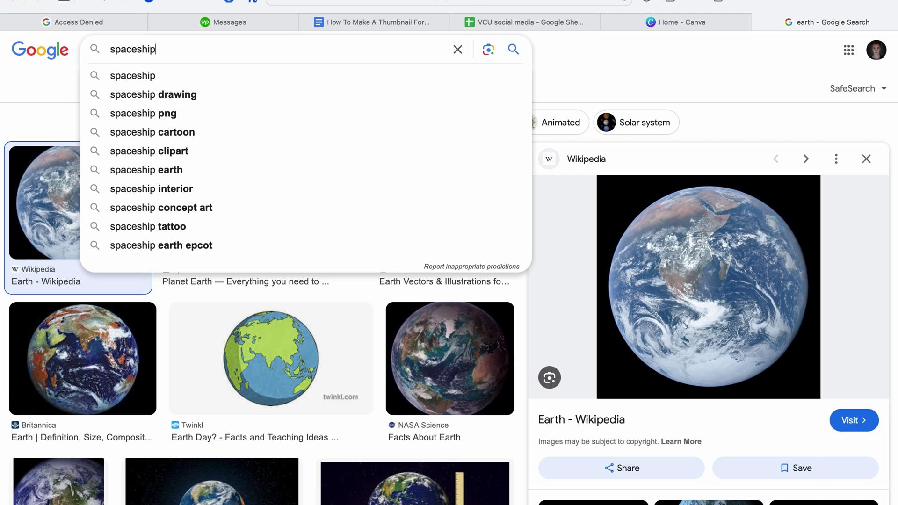
Search Google Images for "spaceship" and copy the subject of the Business Insider India picture of the SpaceX capsule.
key("Return")
scroll(561, 280, "down", 10)
left_click(743, 171)
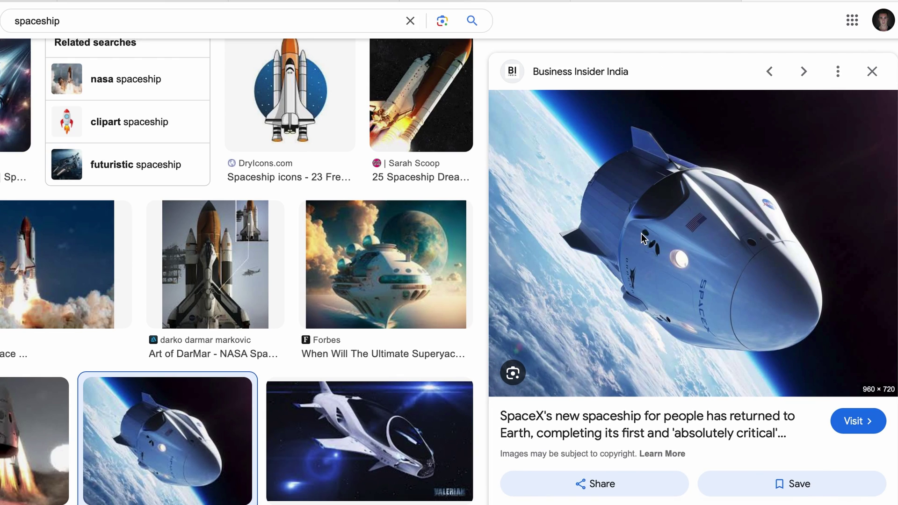
right_click(643, 240)
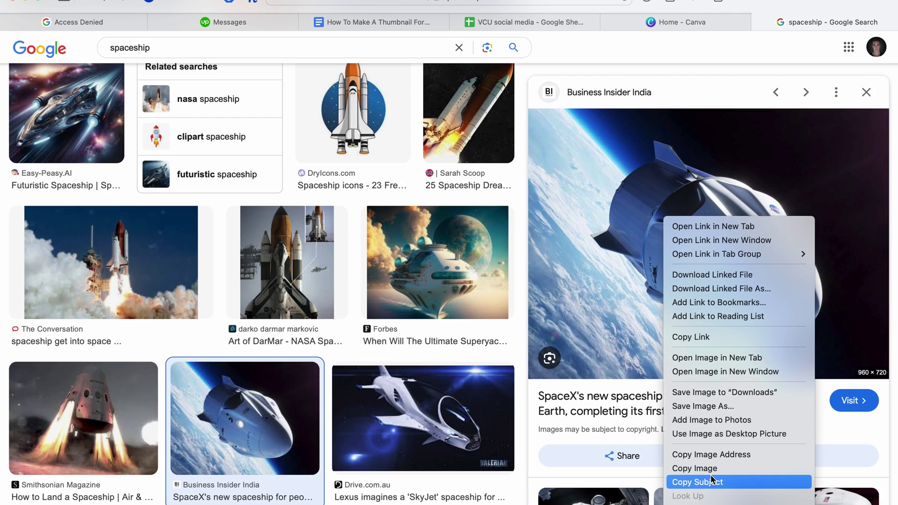
left_click(692, 497)
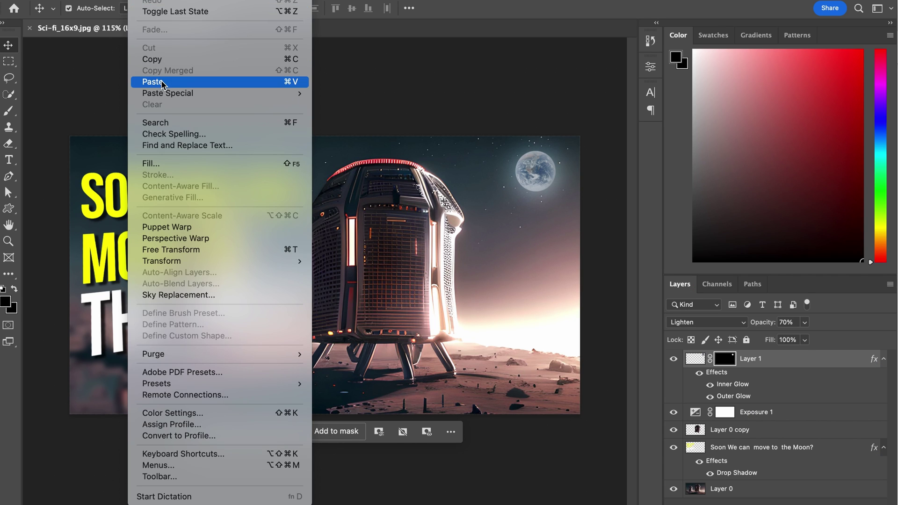
Paste the spaceship into the Photoshop thumbnail, scale it down and place it in the sky beside the Earth.
left_click(155, 82)
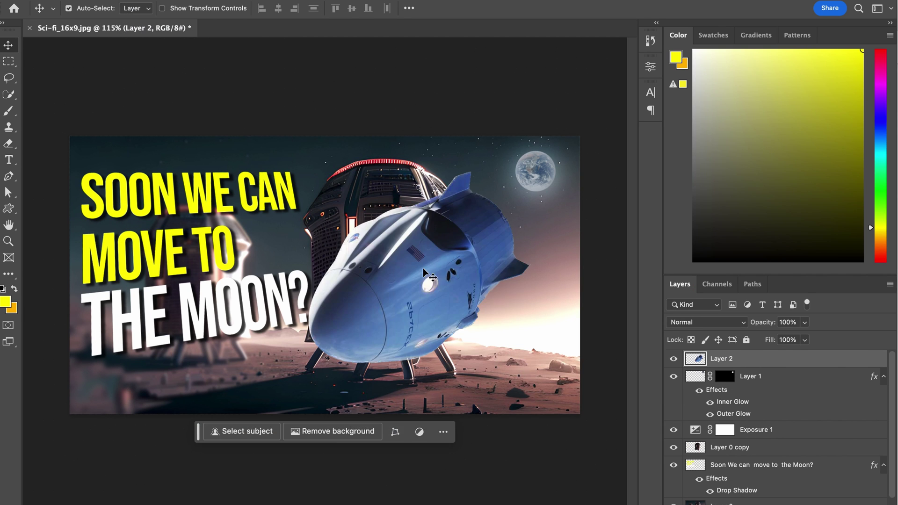
key("ctrl+t")
left_click_drag(580, 360, 503, 255)
left_click_drag(440, 285, 531, 214)
left_click(531, 254)
Add an outer glow to the spaceship layer and brighten the ship with a Brightness/Contrast adjustment.
right_click(739, 366)
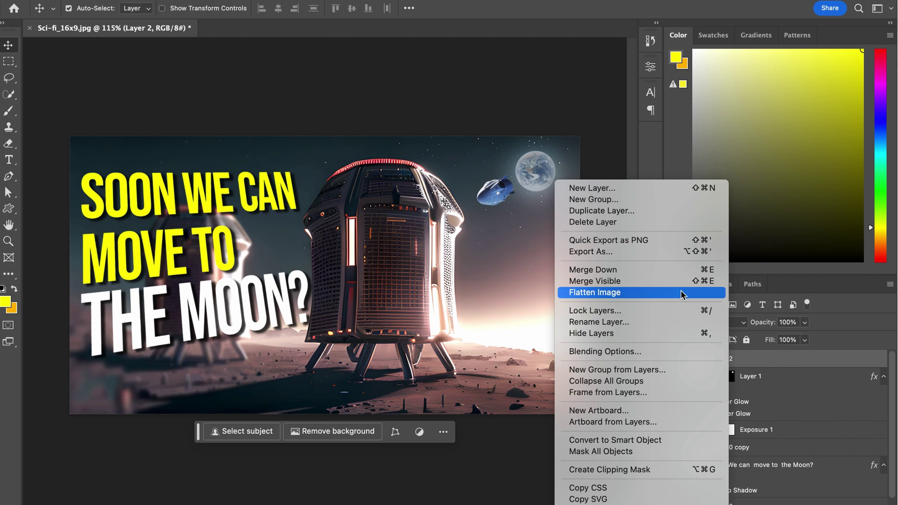
left_click(605, 351)
left_click_drag(271, 66, 272, 232)
left_click(61, 470)
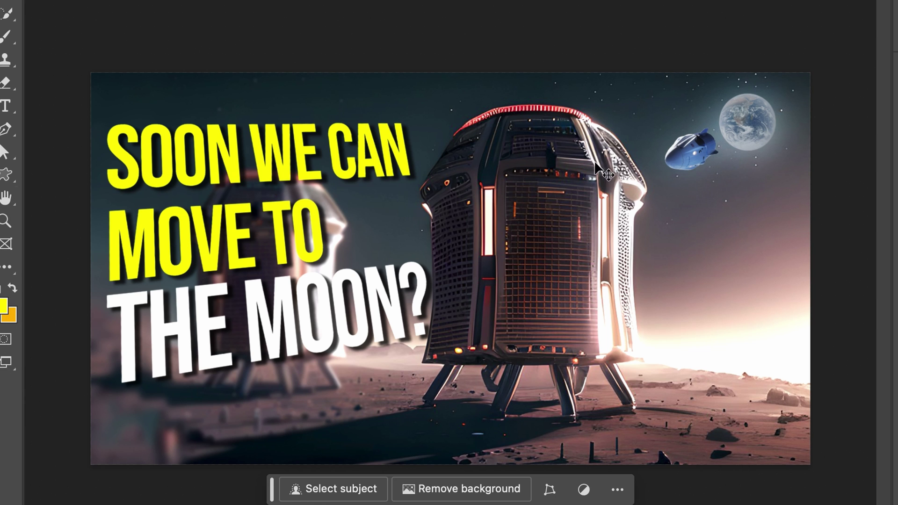
left_click(449, 357)
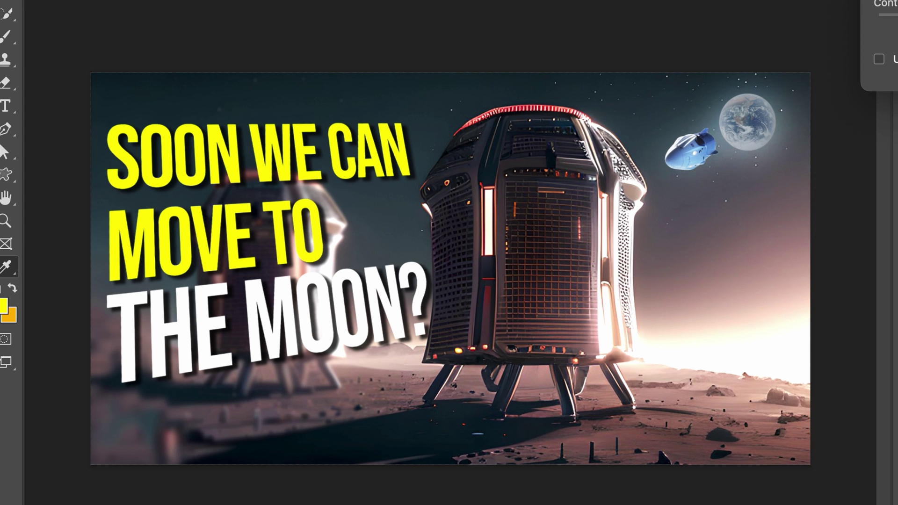
left_click(711, 174)
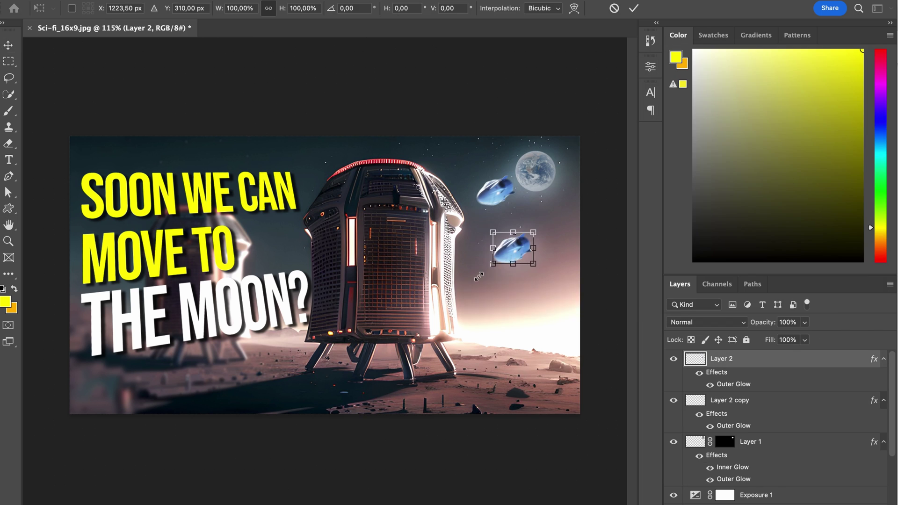
Enlarge a second copy of the spaceship just below the Earth, raise its brightness and apply Gaussian Blur to it.
mouse_move(517, 257)
left_mouse_down()
mouse_move(543, 187)
mouse_move(519, 253)
left_mouse_up()
left_click_drag(696, 72, 716, 72)
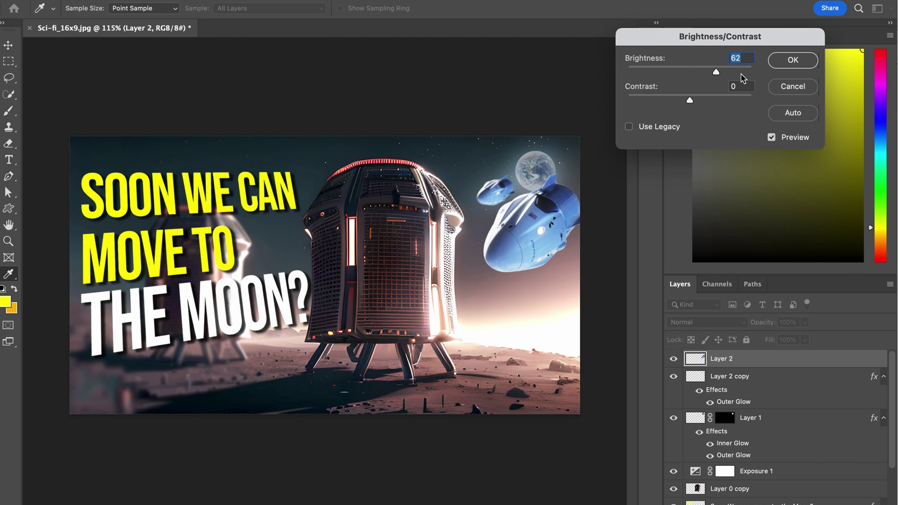
left_click_drag(715, 72, 719, 72)
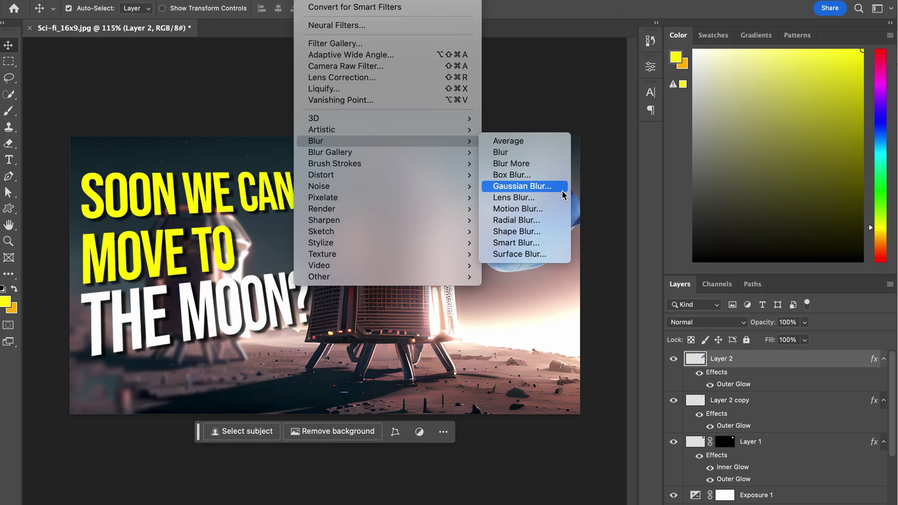
left_click(517, 188)
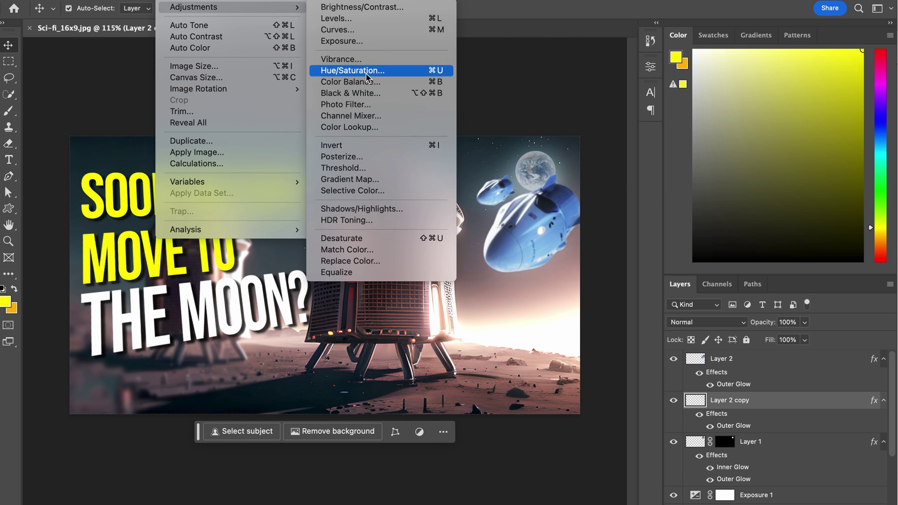
Recolour both spaceships with Hue/Saturation, setting the larger ship's hue to +180.
left_click(367, 71)
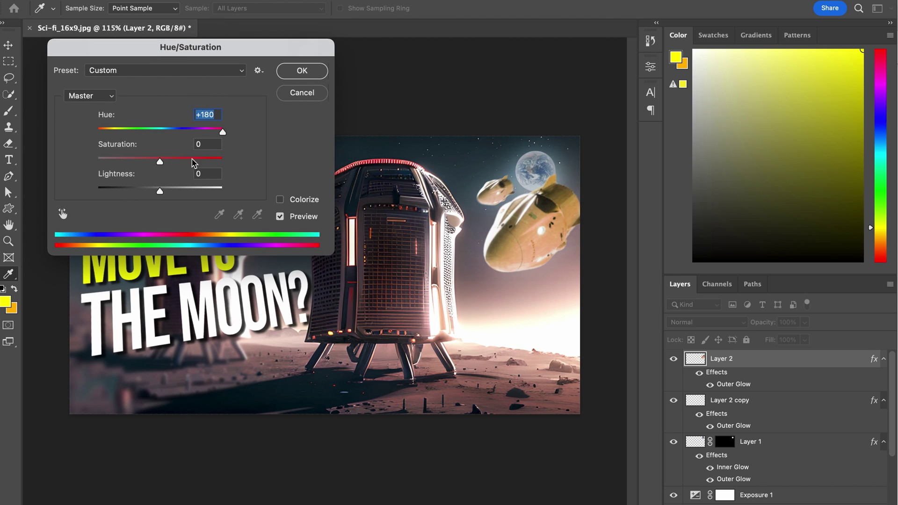
left_click(302, 71)
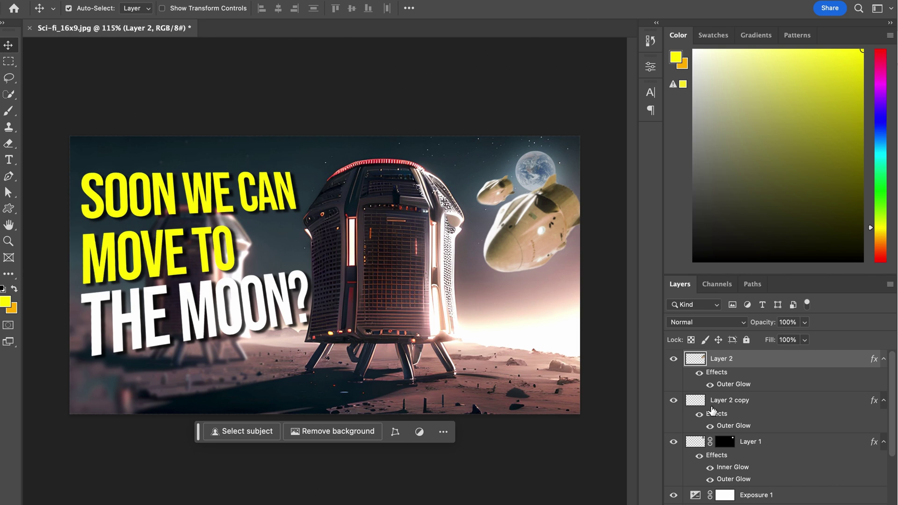
Add a Vibrance adjustment layer above all other layers with vibrance +37 and saturation +18.
left_click(753, 454)
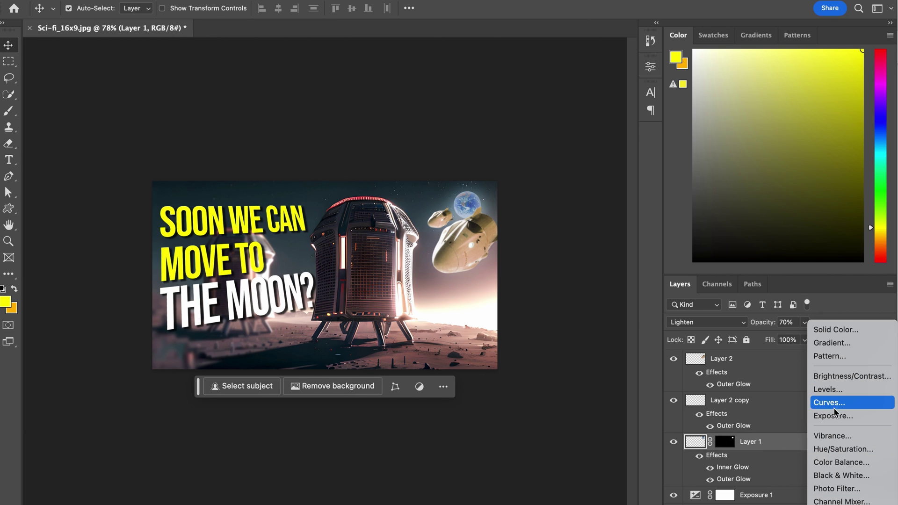
left_click(836, 437)
left_click_drag(756, 364, 755, 360)
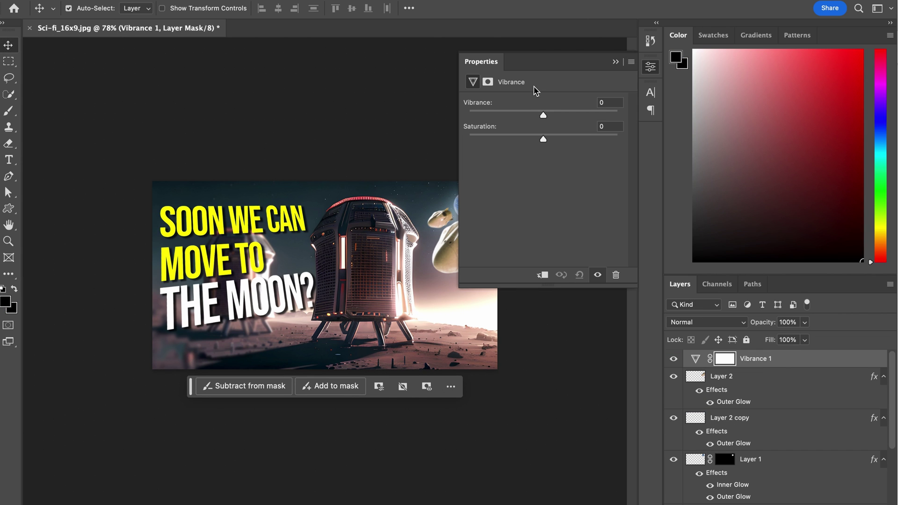
left_click_drag(551, 116, 486, 115)
left_click_drag(566, 118, 573, 119)
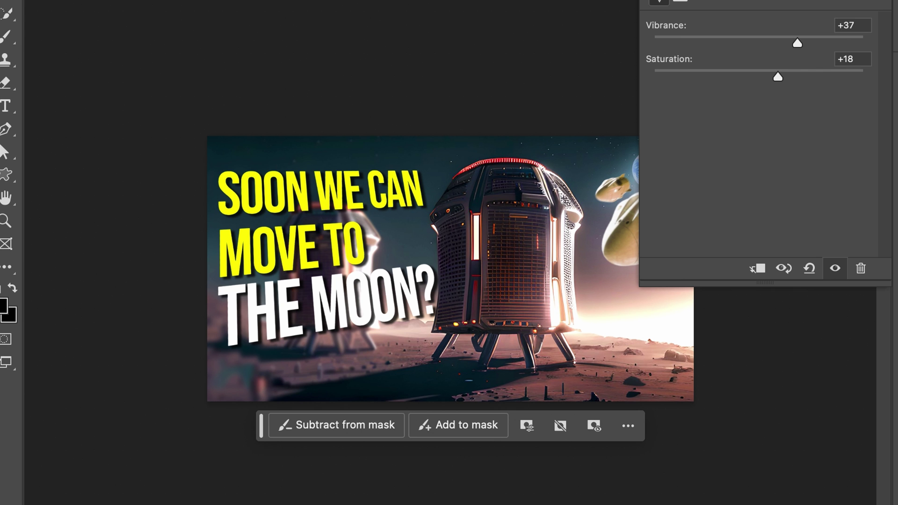
left_click(812, 16)
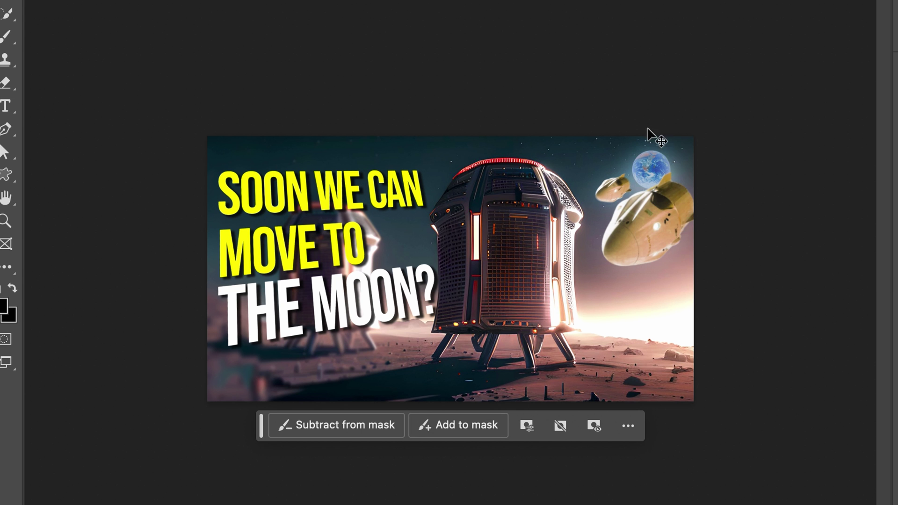
Check the thumbnail at a small size and export it as a JPG named "moon thumbnail" in the Thumbnails folder.
key("super+minus")
key("super+minus")
key("super+minus")
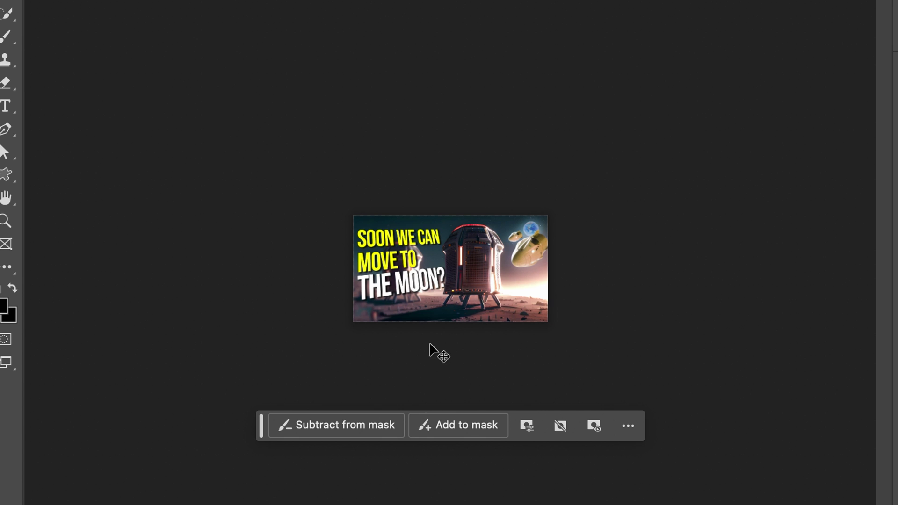
key("super+plus")
key("super+plus")
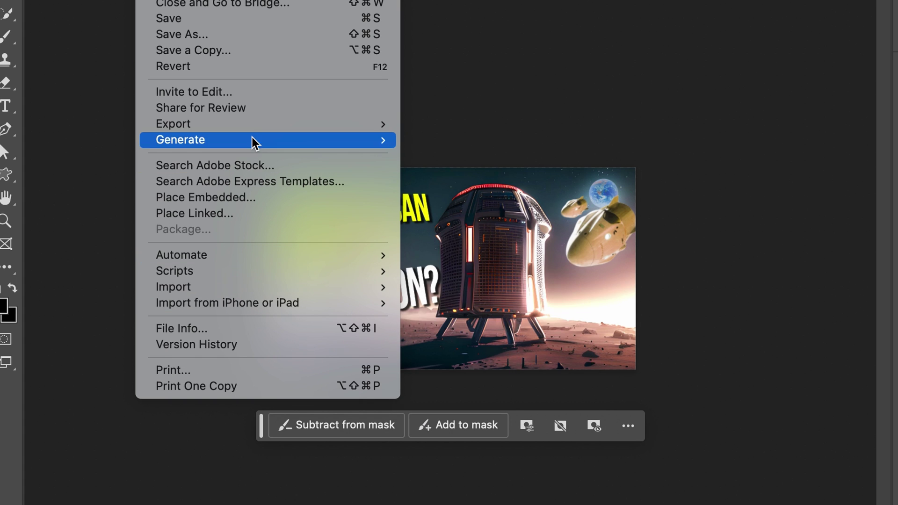
mouse_move(280, 124)
left_click(449, 140)
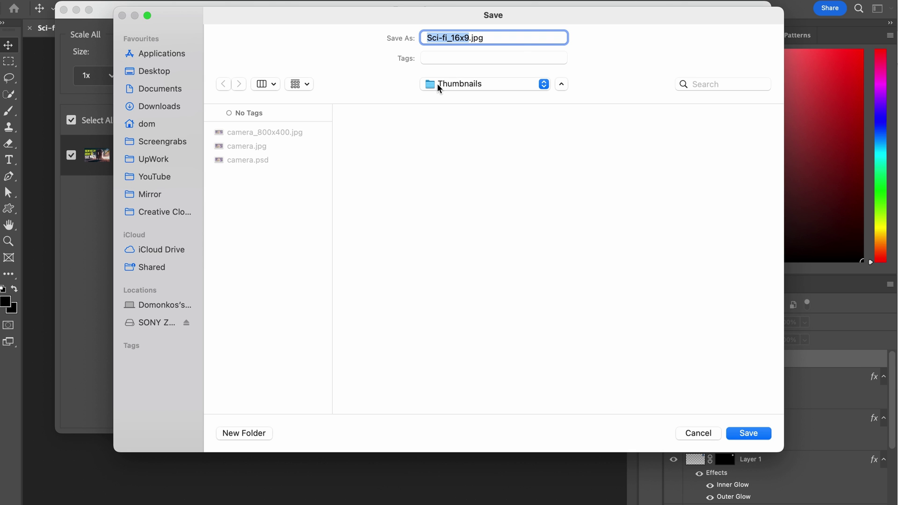
type("moon thumbnail")
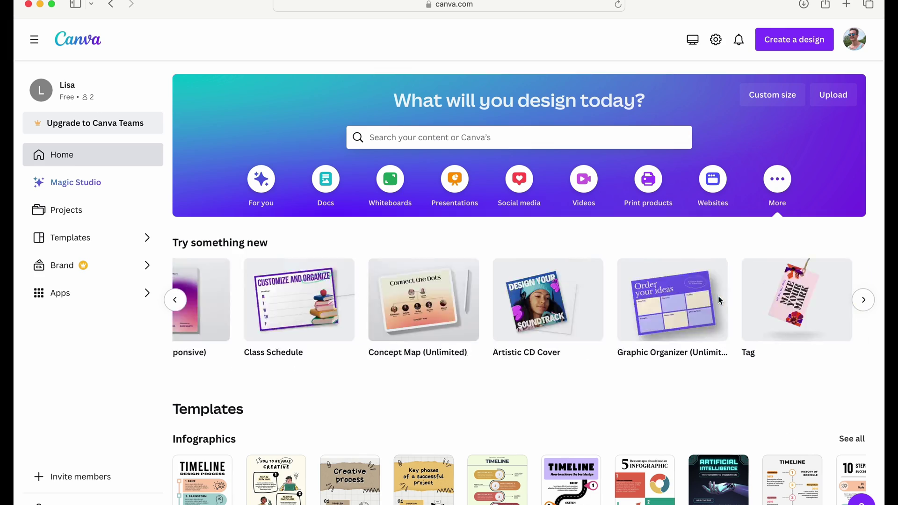
Switch to Canva, open the YouTube Thumbnail templates and filter them to free ones only.
scroll(718, 296, "right", 15)
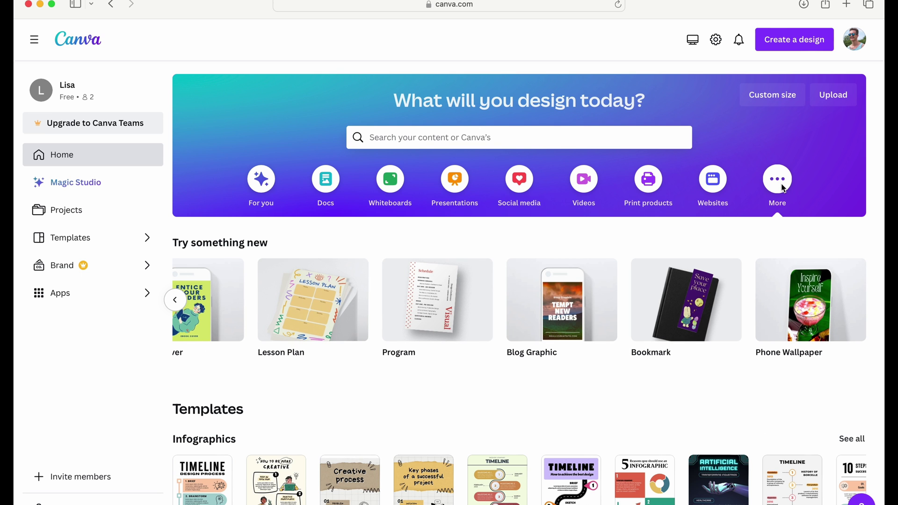
left_click(485, 139)
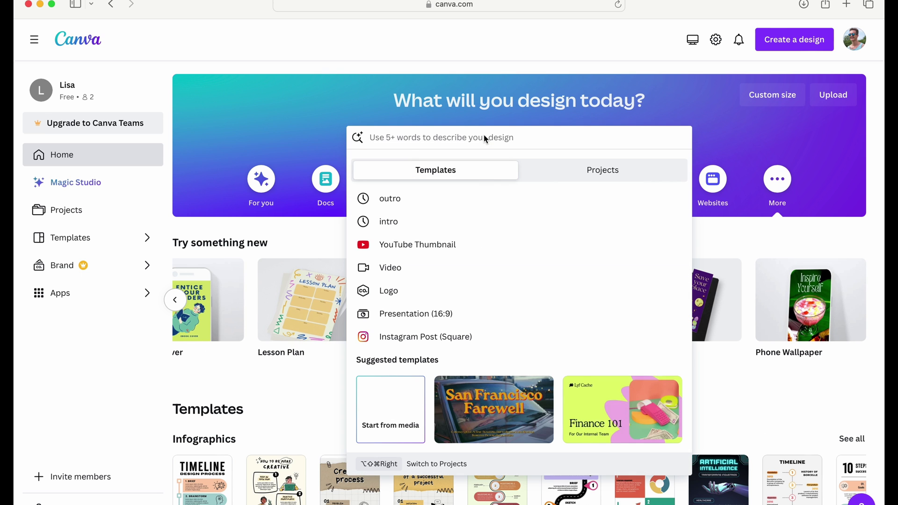
left_click(415, 243)
scroll(416, 243, "down", 5)
left_click(433, 114)
left_click(439, 173)
Browse the free thumbnail templates and open the "Blue Modern Eye Catching Vlog" one for customizing.
scroll(425, 364, "down", 4)
scroll(425, 364, "down", 10)
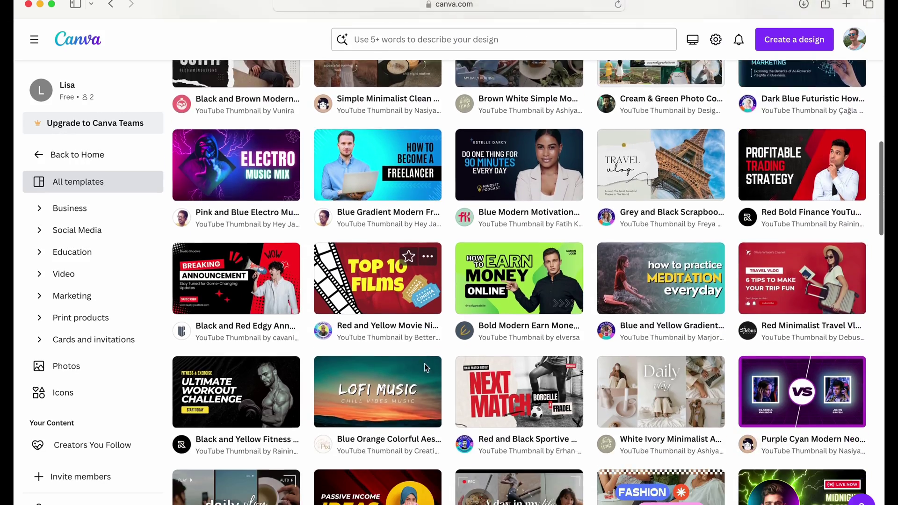
scroll(424, 363, "up", 15)
scroll(425, 367, "up", 1)
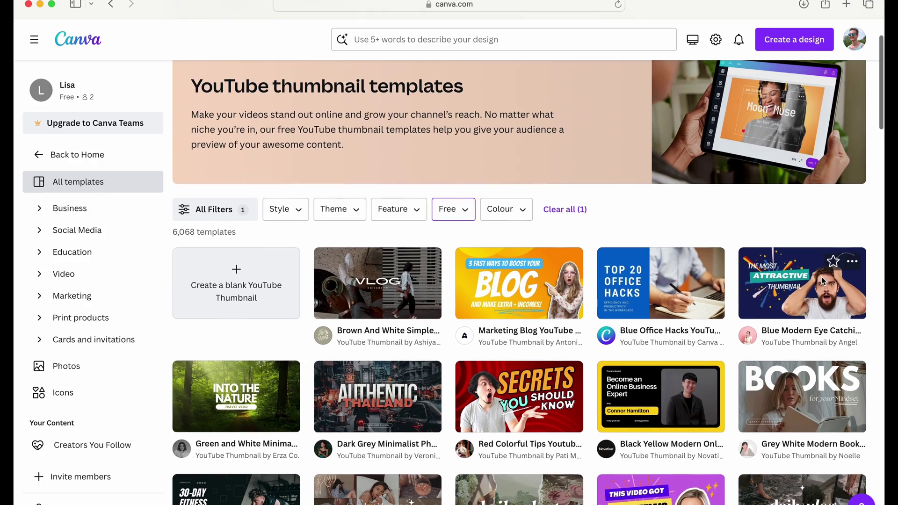
left_click(770, 306)
left_click(697, 159)
Remove the template's photo of the man and change its title text to "KILLER THUMBNAIL TUTORIAL".
left_click(657, 304)
left_click(671, 169)
double_click(470, 318)
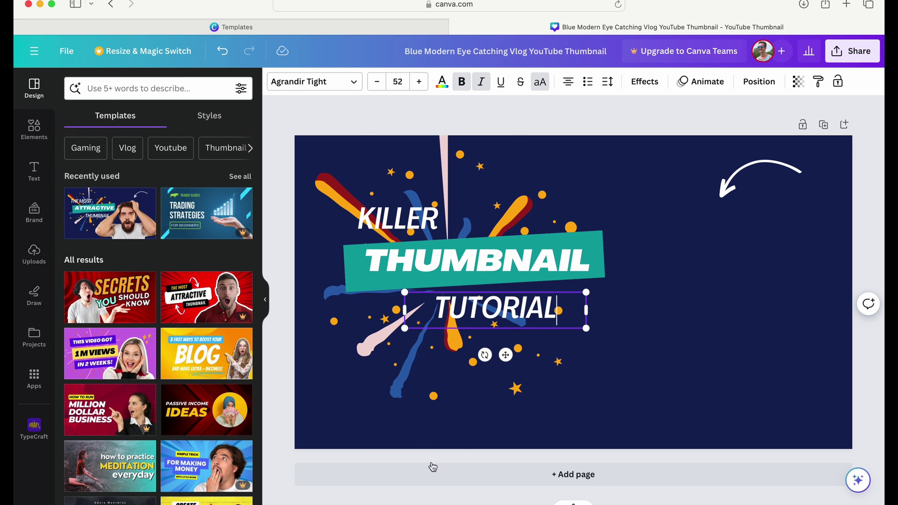
left_click(411, 400)
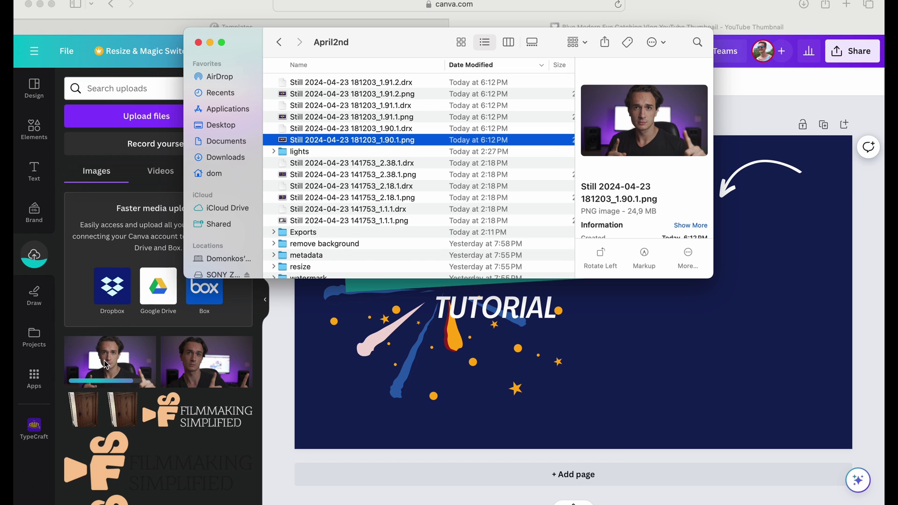
left_click(106, 364)
left_click_drag(782, 186, 822, 140)
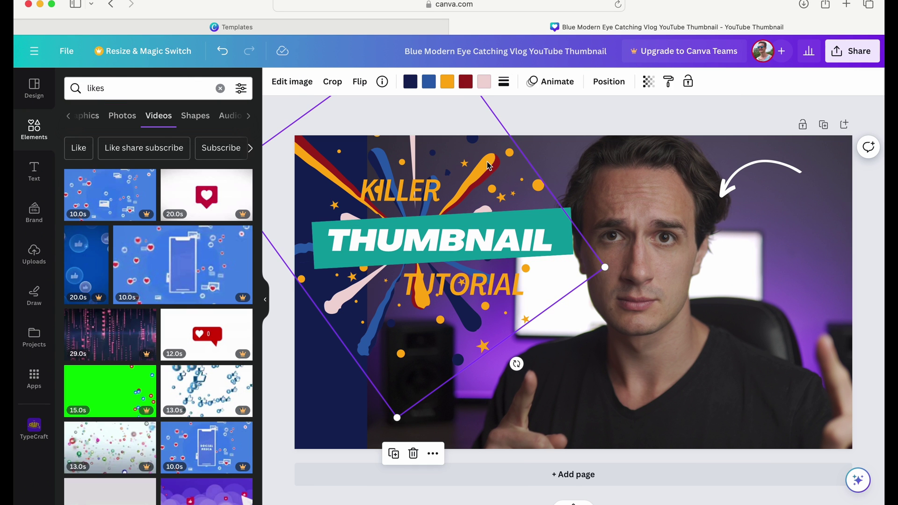
key("Delete")
Increase the brightness and contrast of the whole uploaded photo.
left_click(401, 352)
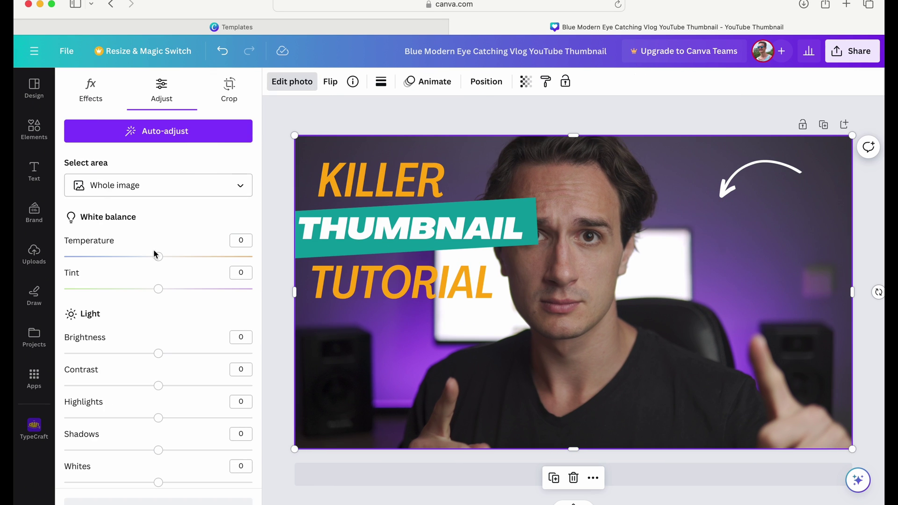
left_click_drag(158, 353, 190, 354)
left_click_drag(158, 385, 177, 384)
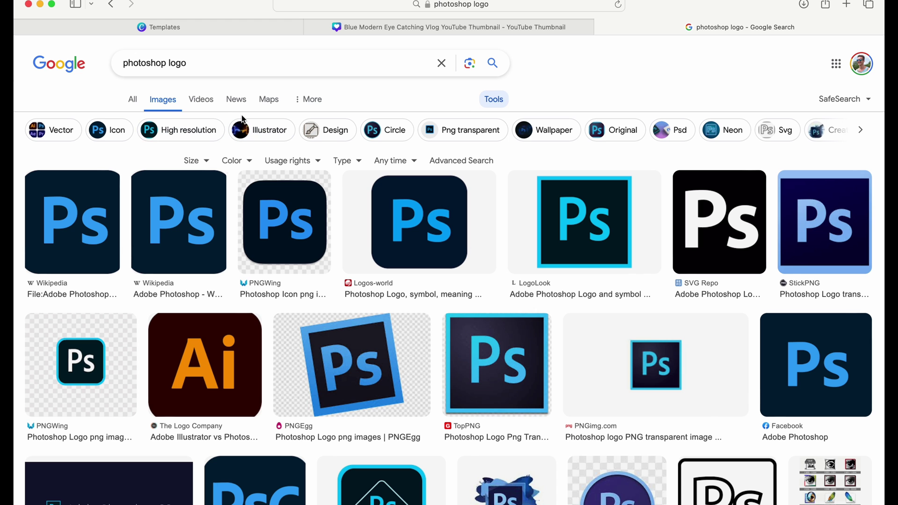
Filter the Photoshop logo image results to transparent ones, copy the first Ps logo and paste it into the Canva thumbnail design.
left_click(238, 160)
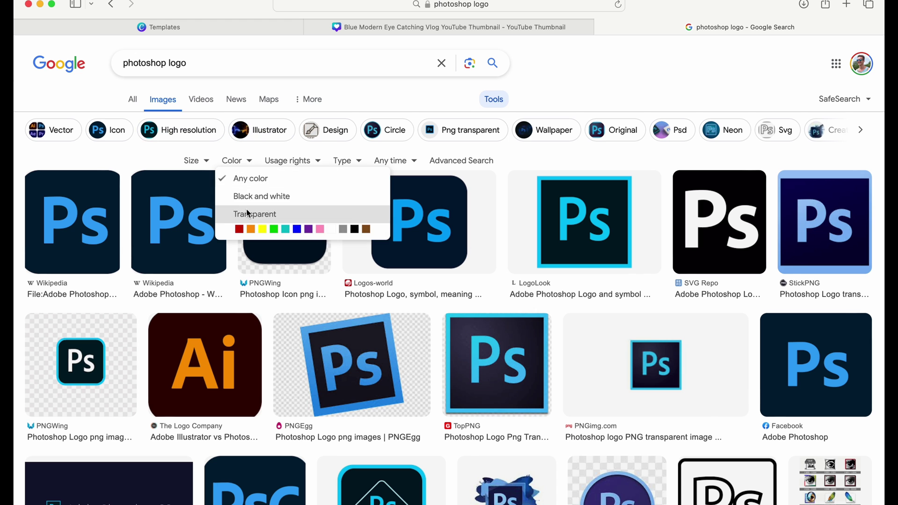
left_click(246, 209)
left_click(72, 224)
right_click(683, 241)
left_click(722, 473)
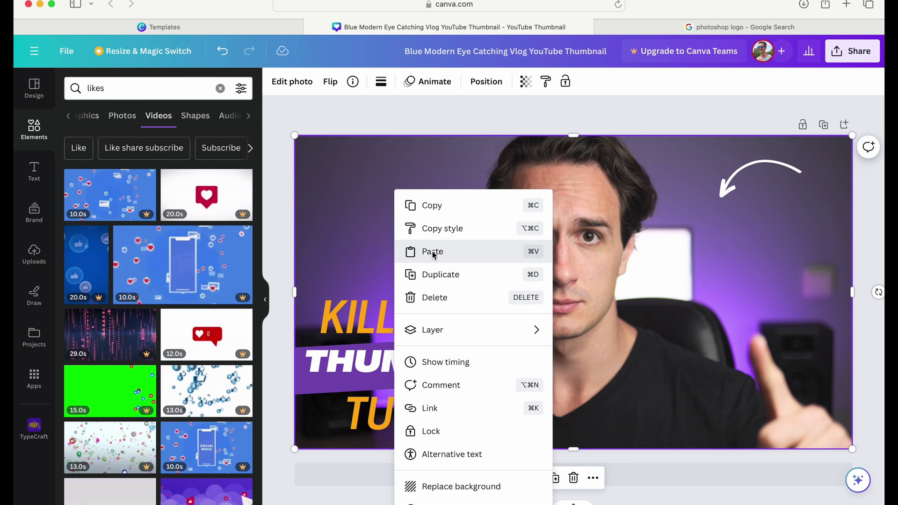
left_click(435, 248)
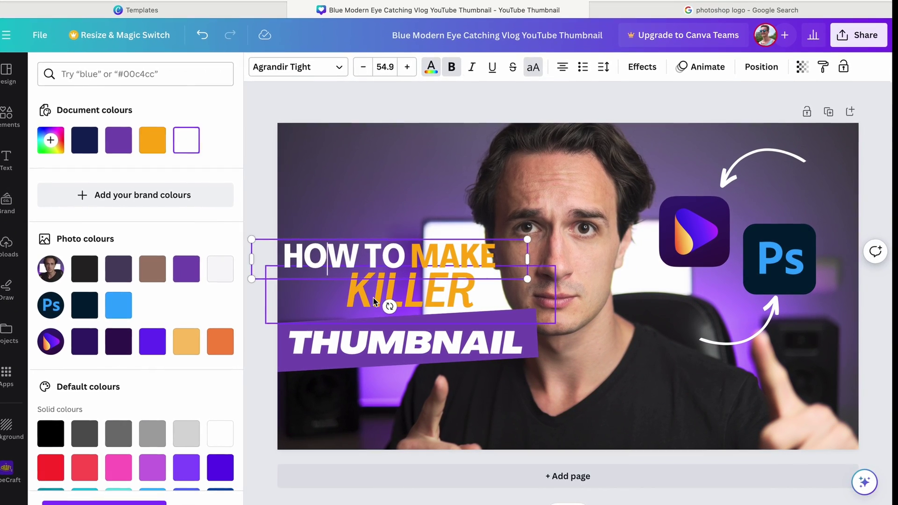
Finish the title as "HOW TO MAKE A KILLER THUMBNAIL", with "HOW TO" and "A" coloured white.
left_click(180, 136)
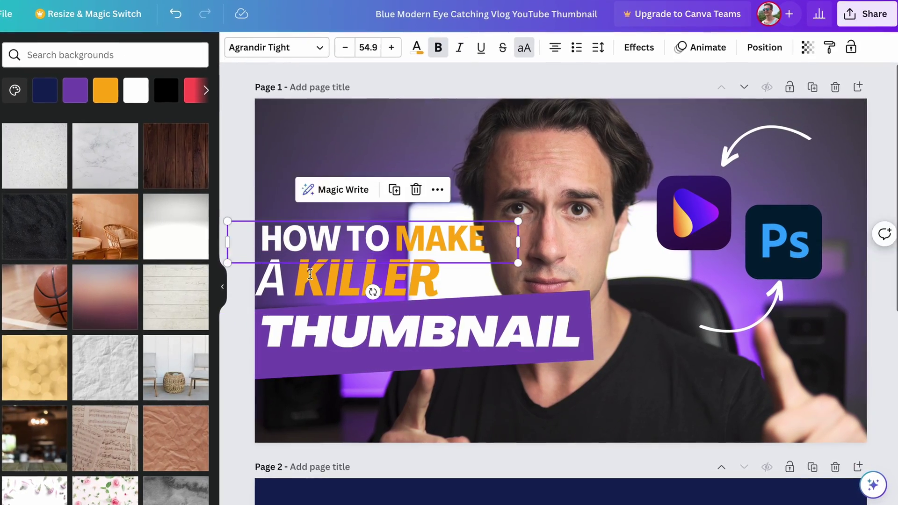
left_click(371, 150)
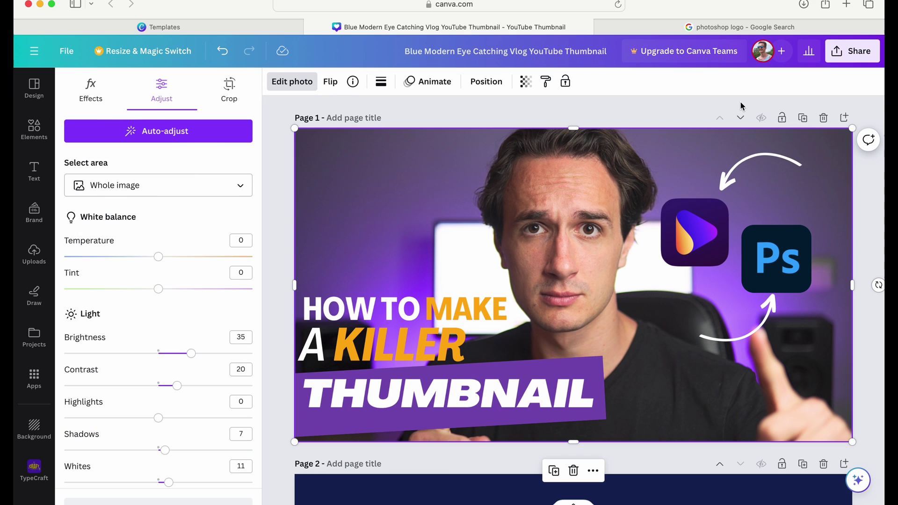
Download all pages of the thumbnail design as JPG.
left_click(860, 52)
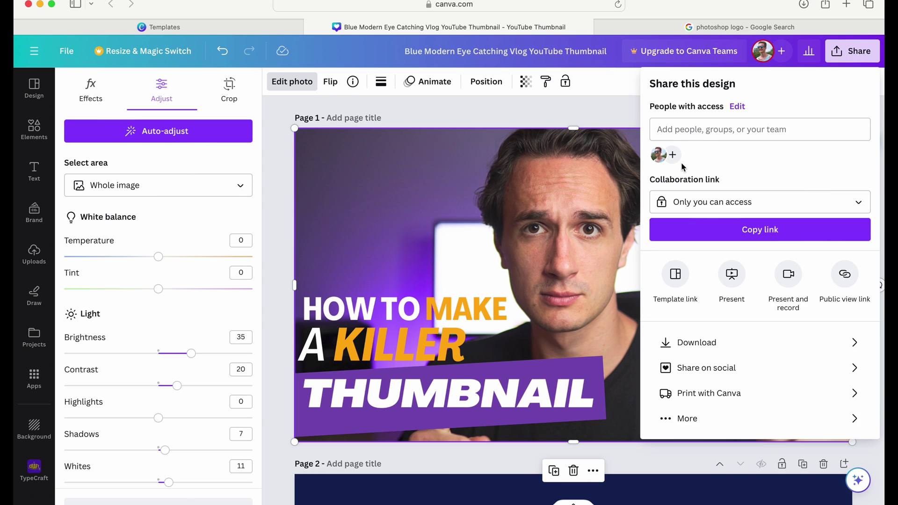
left_click(696, 342)
left_click(760, 132)
left_click(724, 168)
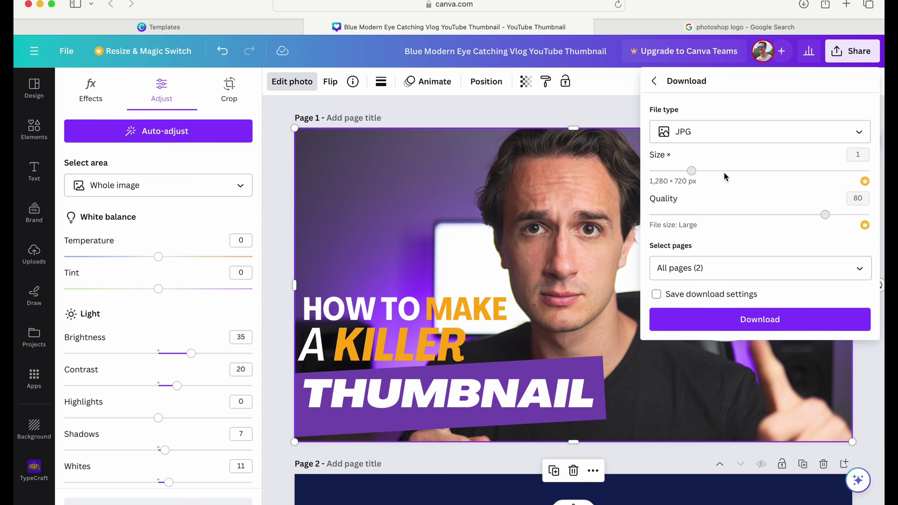
left_click(732, 320)
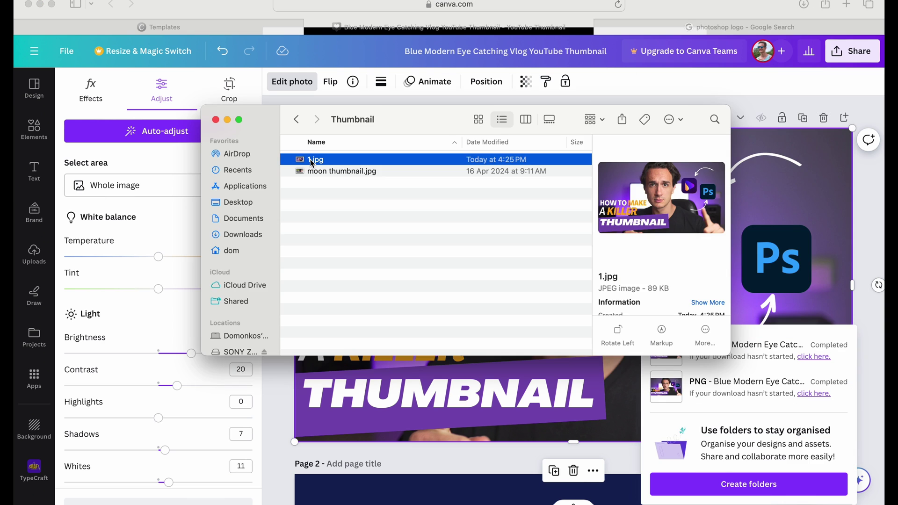
Preview the exported 1.jpg from the Thumbnail folder and compare it with moon thumbnail.jpg.
key("space")
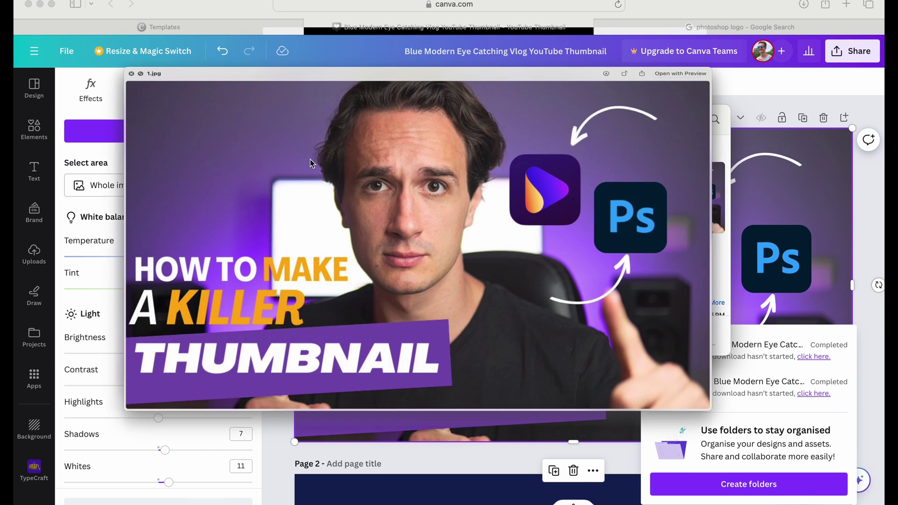
key("Down")
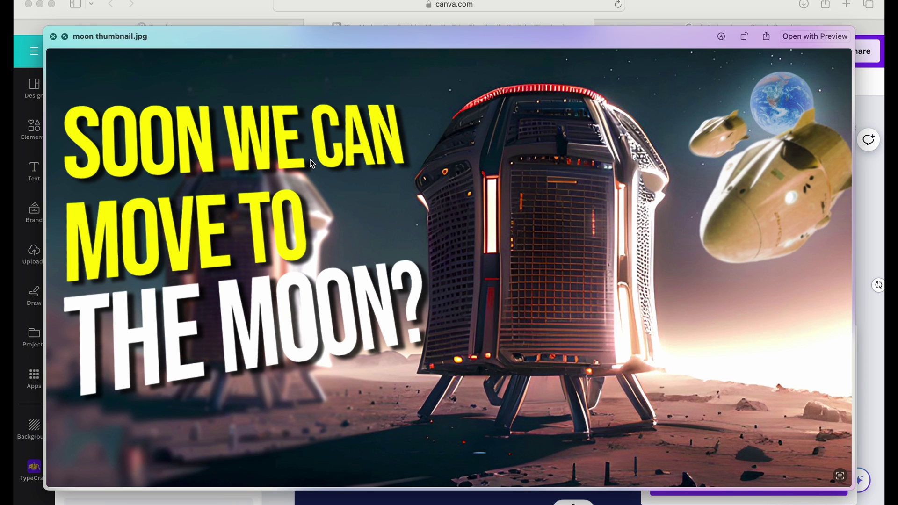
key("Up")
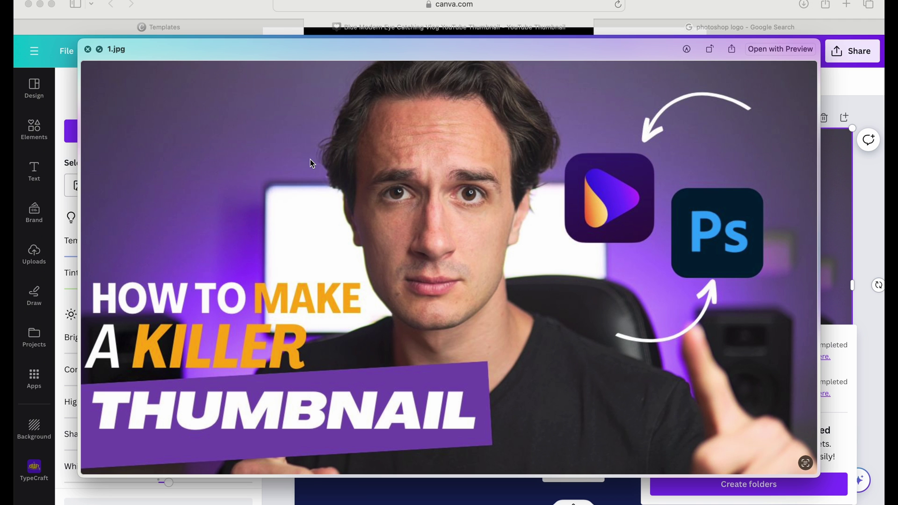
key("Down")
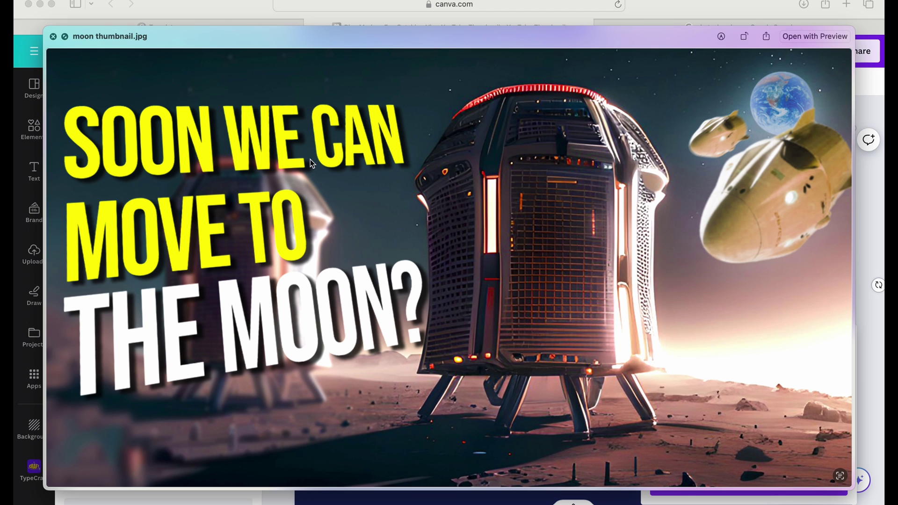